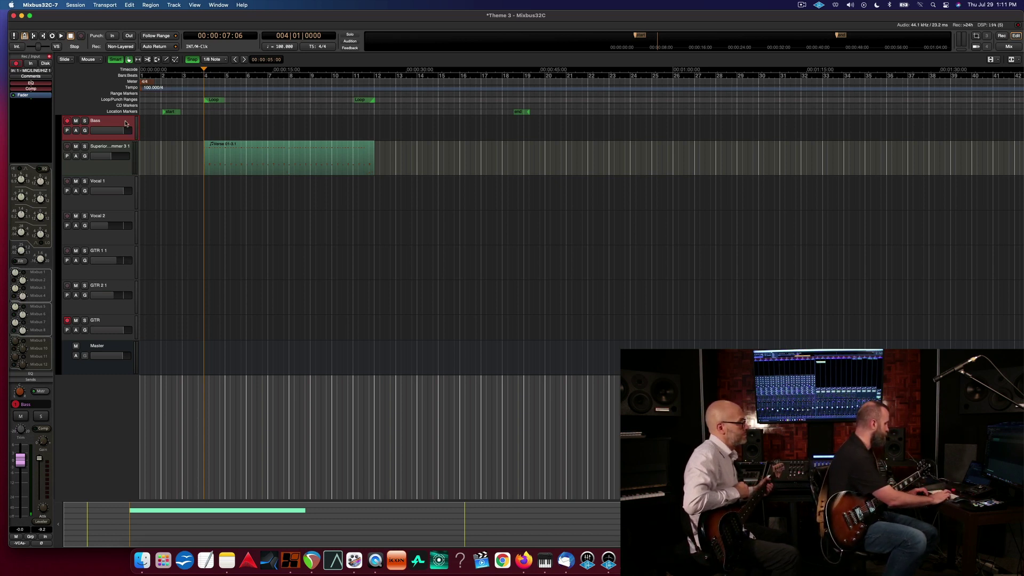
Open the Bass track's playlist selector and set its scope to rec-armed tracks.
{"action": "key", "text": "p"}
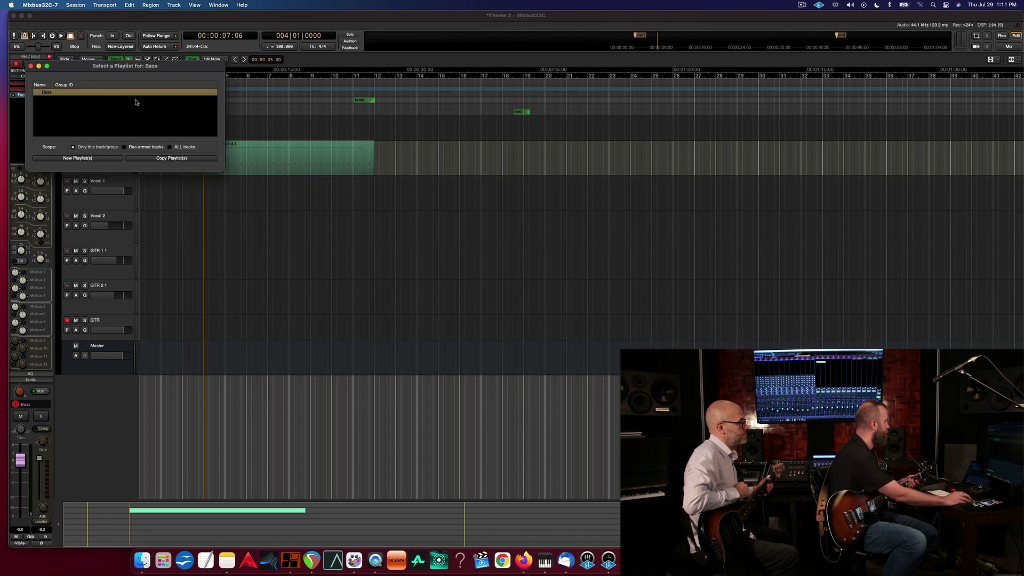
{"action": "left_click_drag", "start_coordinate": [127, 67], "coordinate": [397, 181]}
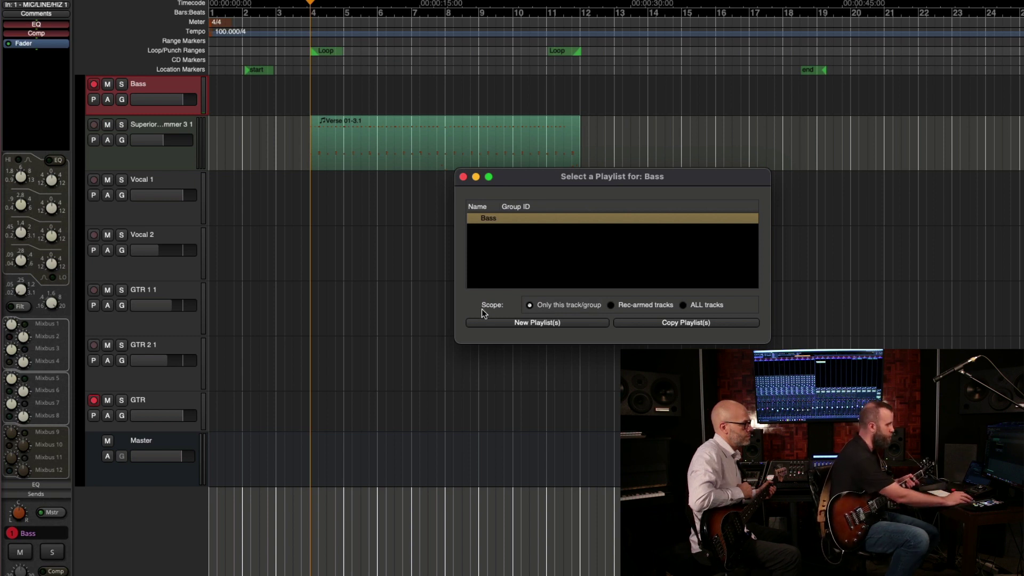
{"action": "key", "text": "Right"}
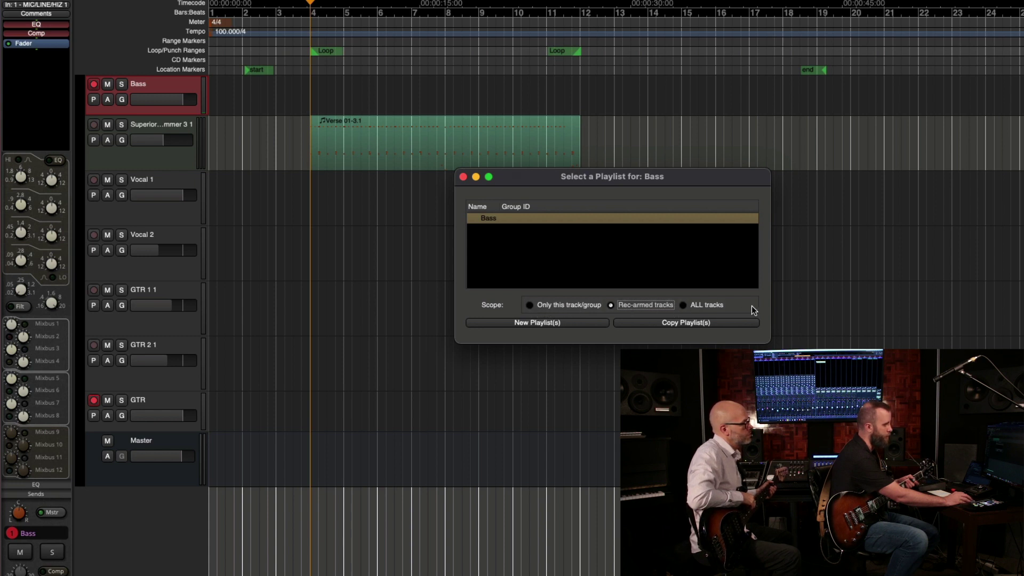
{"action": "left_click", "coordinate": [554, 317]}
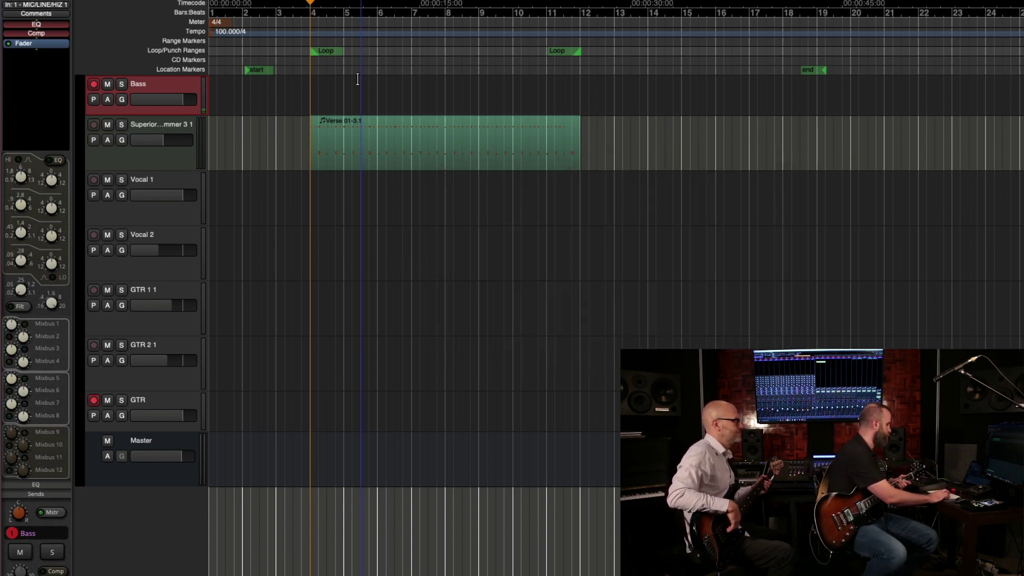
Record a first take on the armed Bass and GTR tracks over the drum verse, ending around bar 13.
{"action": "key", "text": "Home"}
{"action": "key", "text": "shift+r"}
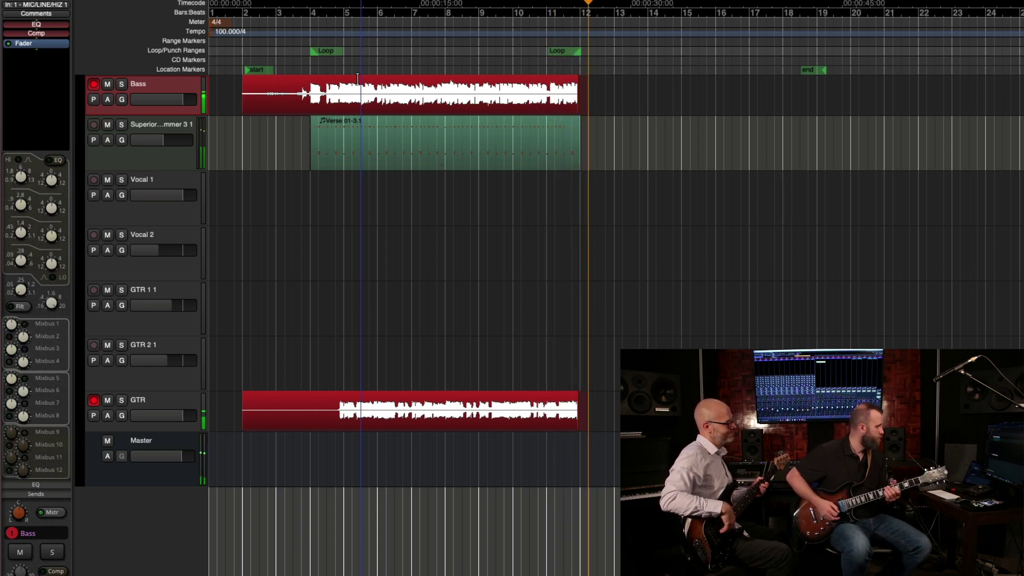
{"action": "key", "text": "space"}
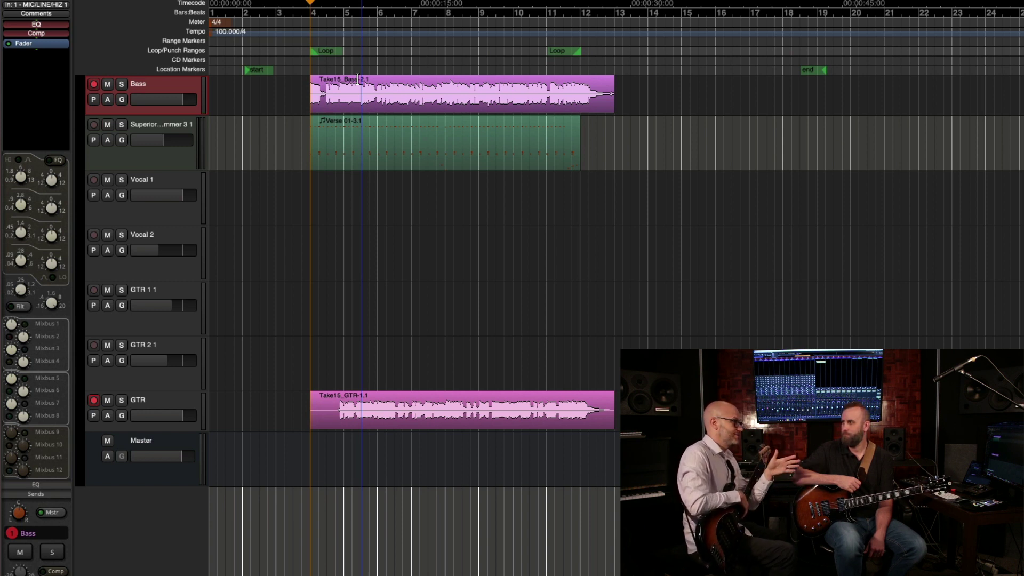
Create a new playlist for the rec-armed tracks from the Bass playlist selector, keeping the suggested name, and close the selector.
{"action": "key", "text": "p"}
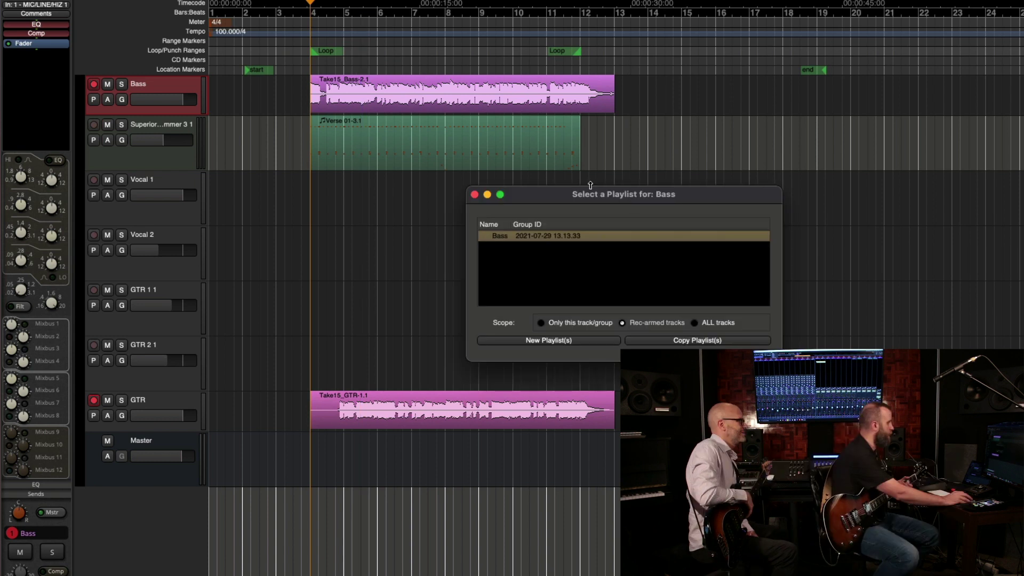
{"action": "left_click", "coordinate": [572, 341]}
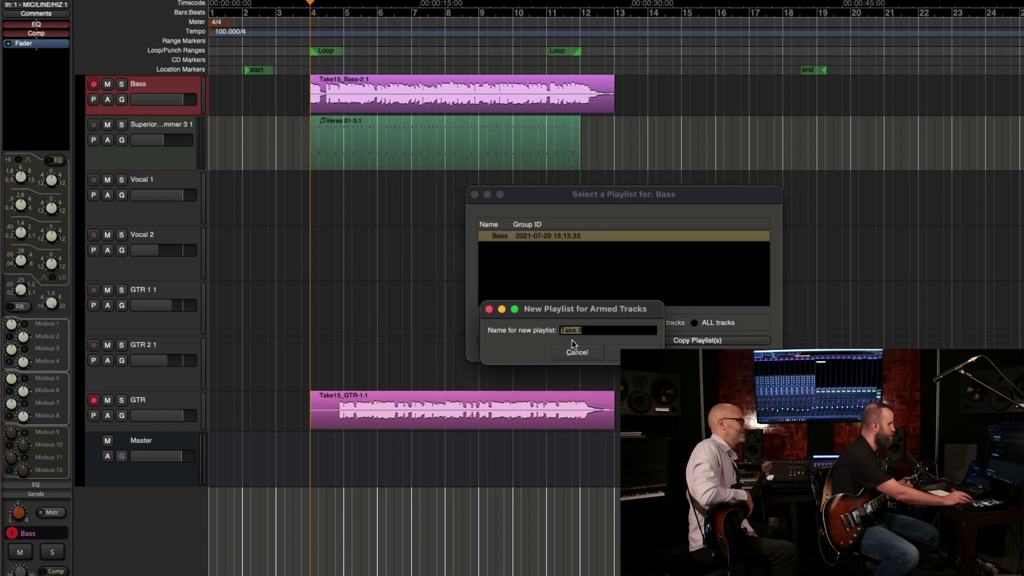
{"action": "left_click", "coordinate": [635, 352]}
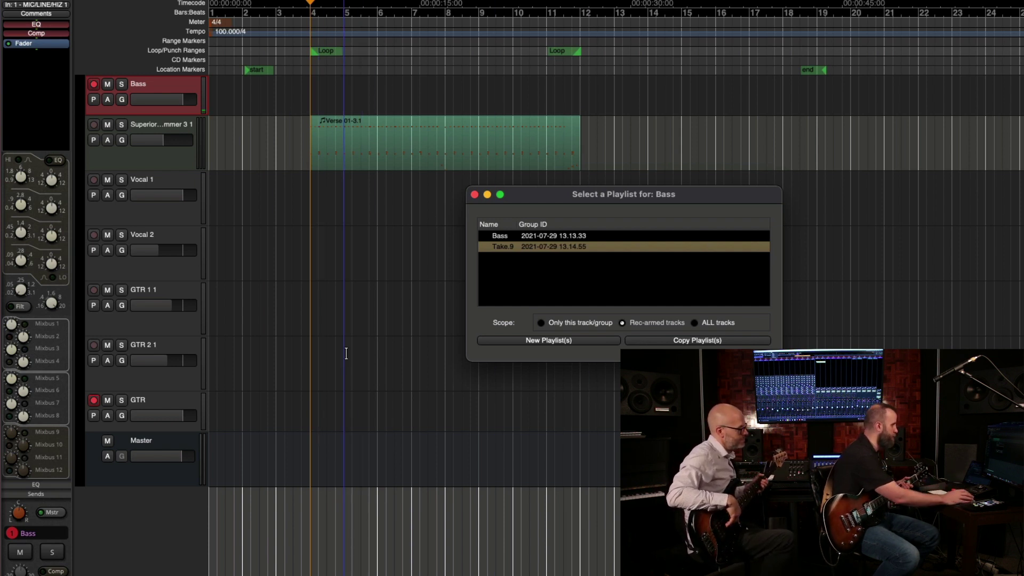
{"action": "left_click", "coordinate": [474, 194]}
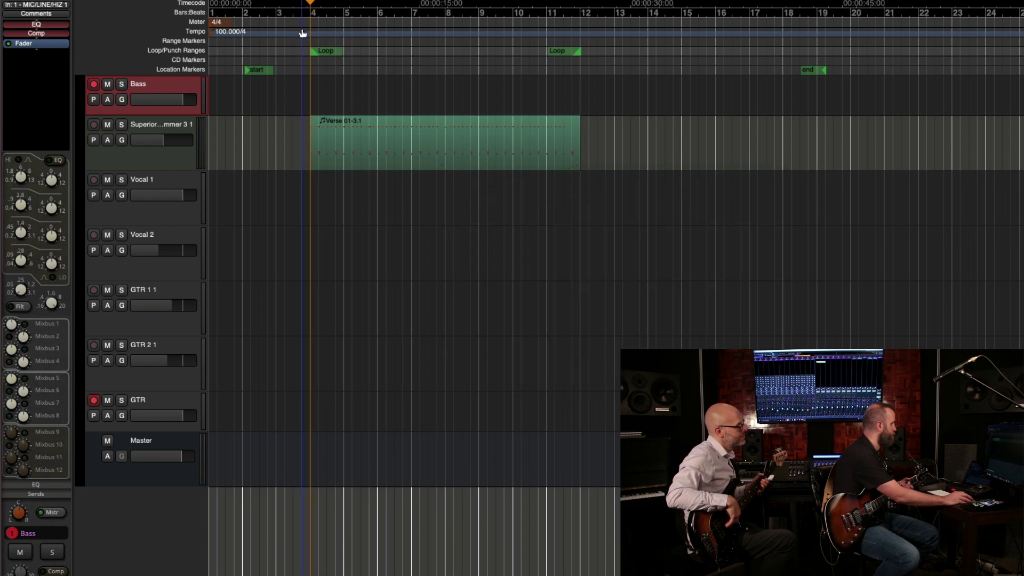
Record a second take on the armed Bass and GTR tracks into the new playlist, ending around bar 13.
{"action": "key", "text": "Home"}
{"action": "key", "text": "shift+r"}
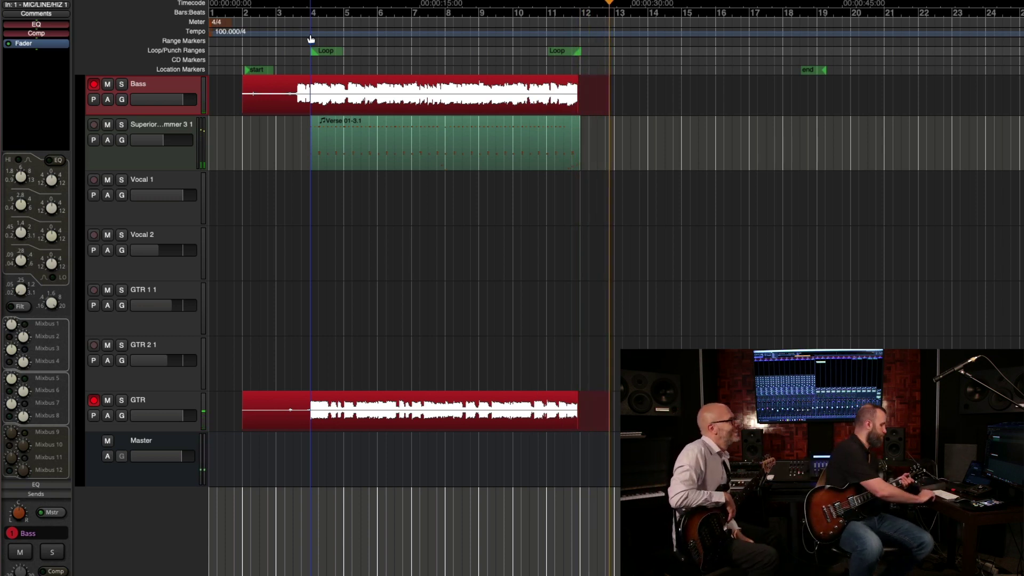
{"action": "key", "text": "space"}
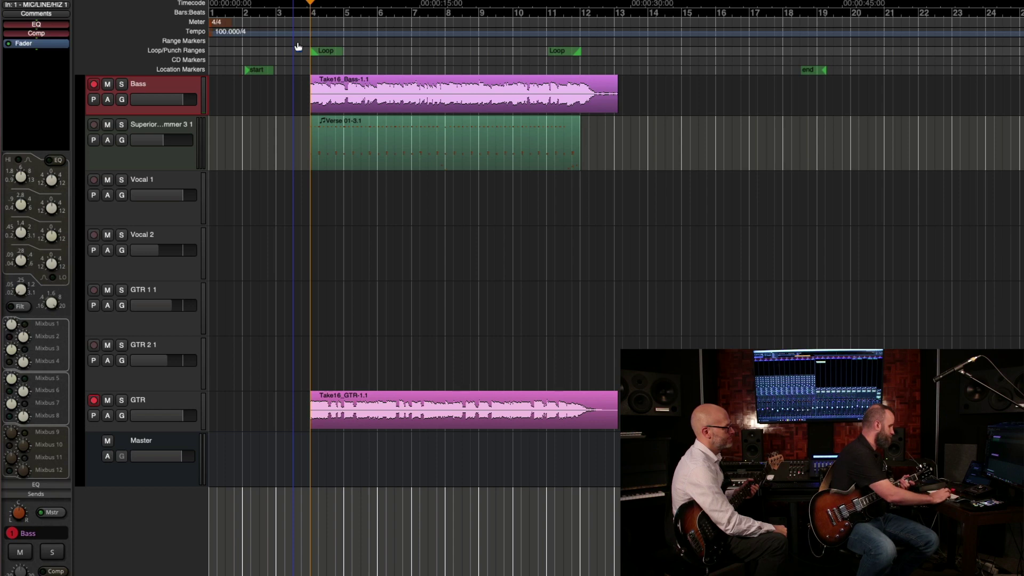
Show the playlists of both Bass and GTR, recall the first take on both tracks, and close the Bass selector.
{"action": "key", "text": "p"}
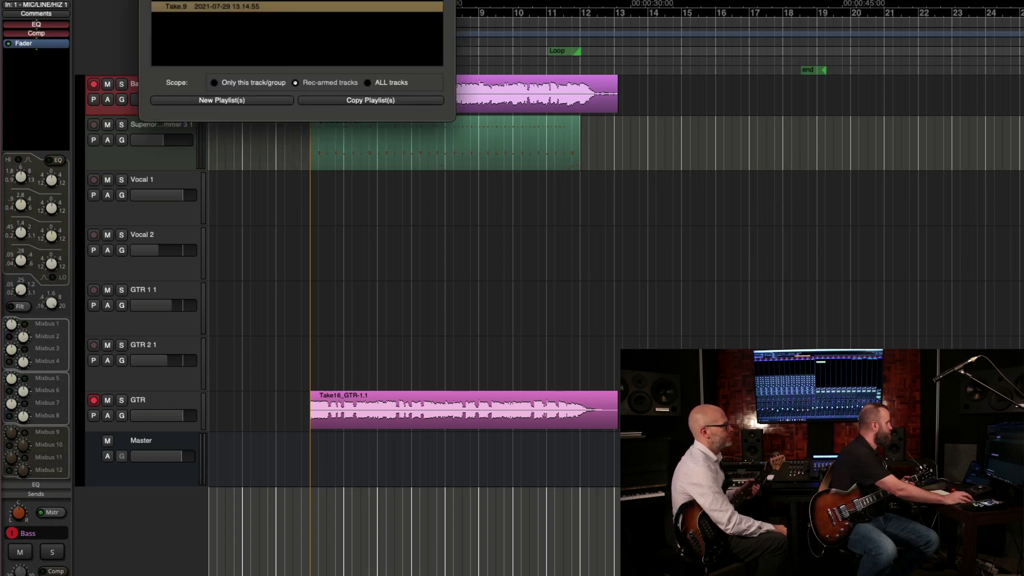
{"action": "left_click_drag", "start_coordinate": [280, 1], "coordinate": [532, 199]}
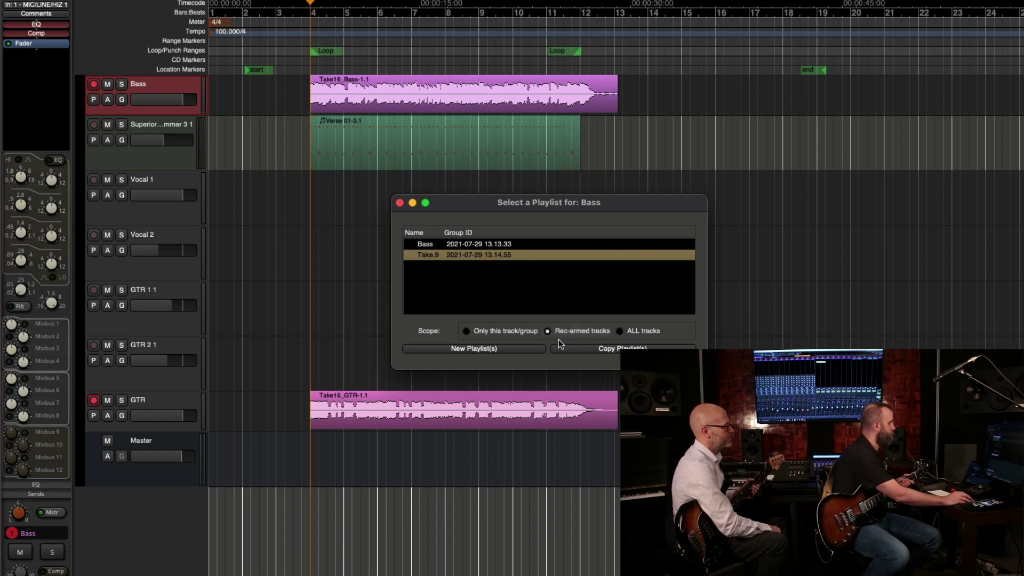
{"action": "left_click", "coordinate": [170, 400]}
{"action": "key", "text": "p"}
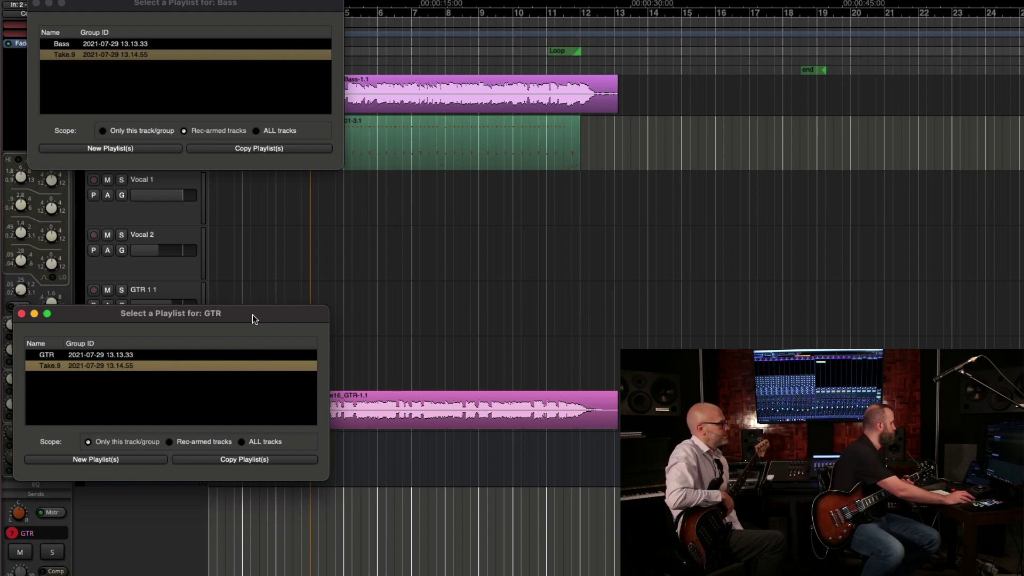
{"action": "left_click", "coordinate": [127, 46]}
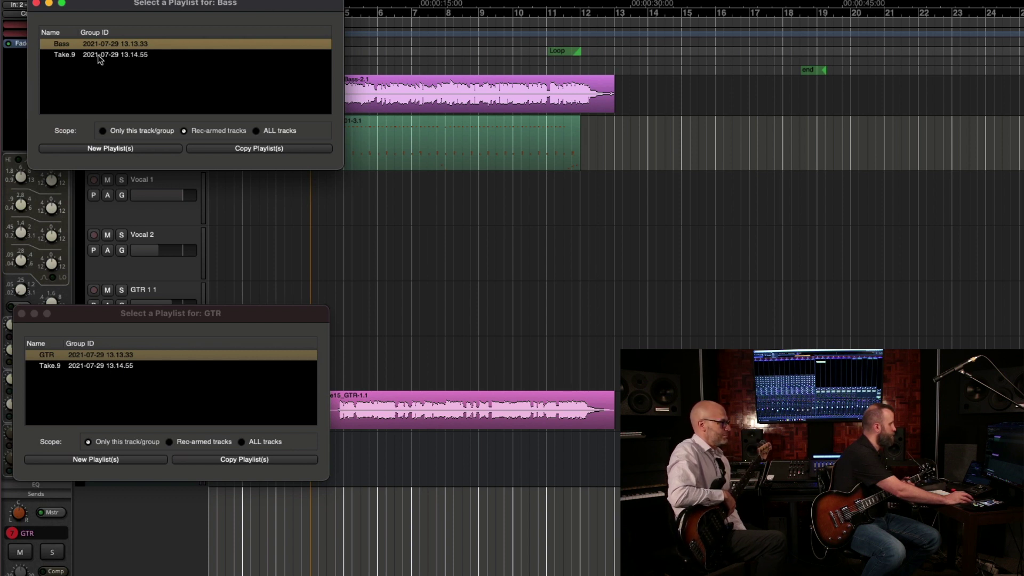
{"action": "left_click", "coordinate": [37, 4]}
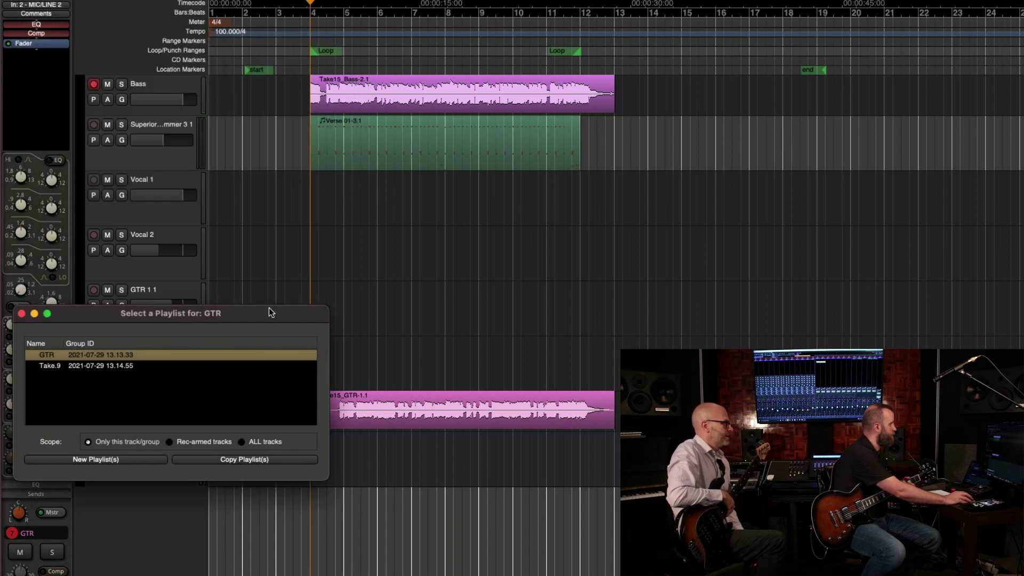
Set the GTR playlist scope to rec-armed tracks and create another new playlist under the suggested name.
{"action": "left_click_drag", "start_coordinate": [268, 309], "coordinate": [1021, 316]}
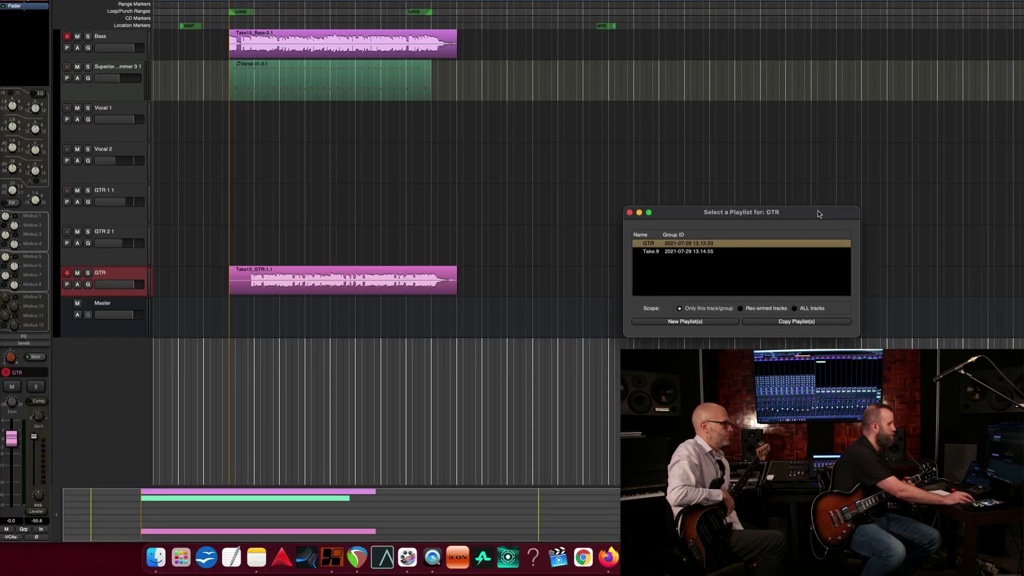
{"action": "left_click_drag", "start_coordinate": [817, 210], "coordinate": [817, 207]}
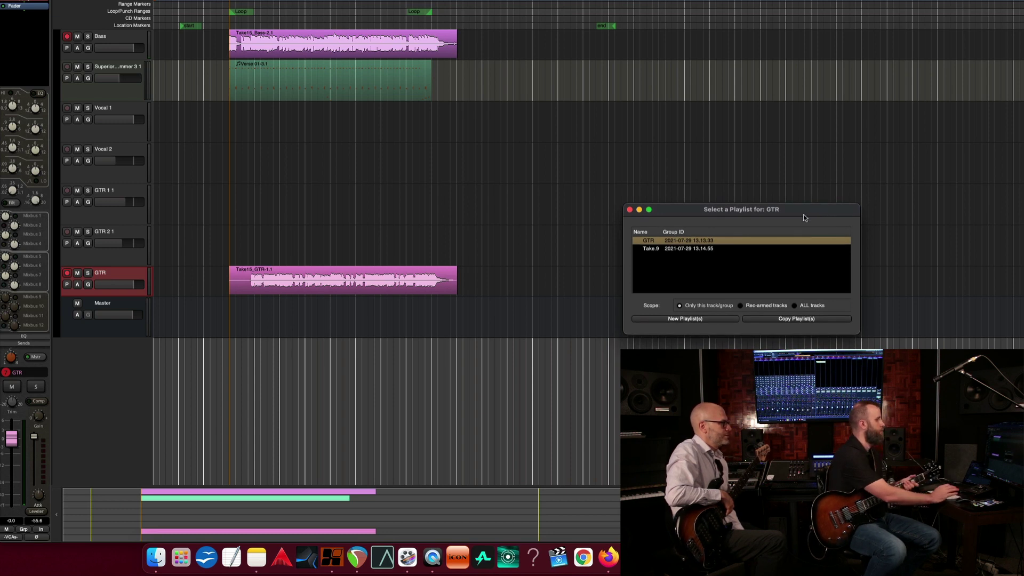
{"action": "left_click", "coordinate": [740, 306]}
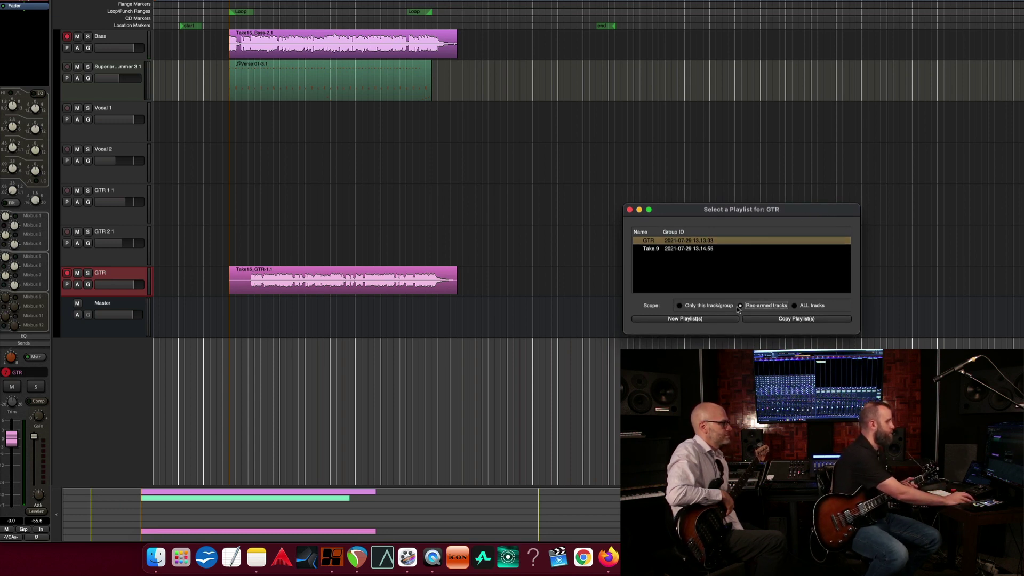
{"action": "left_click", "coordinate": [685, 319]}
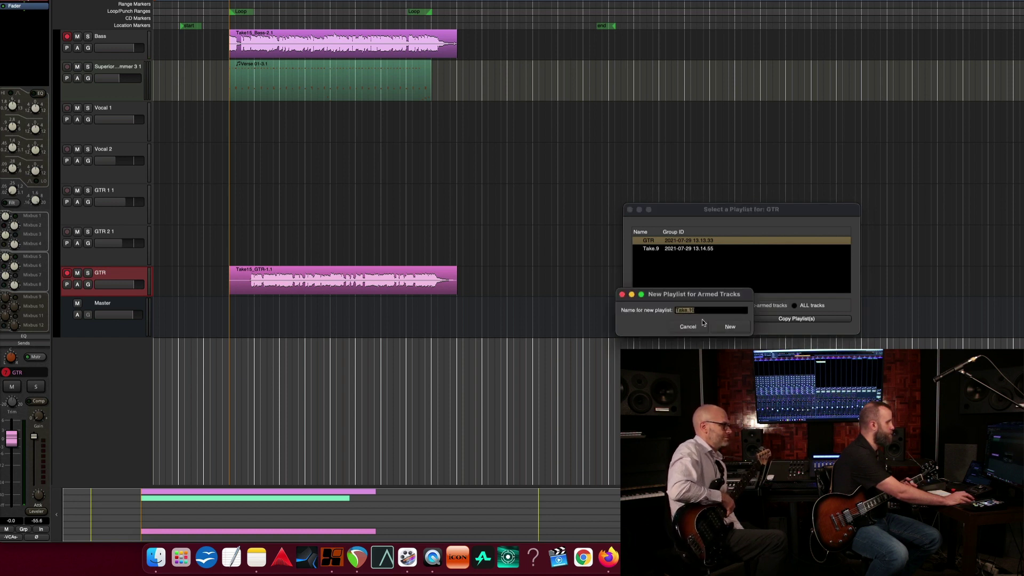
{"action": "left_click", "coordinate": [734, 326]}
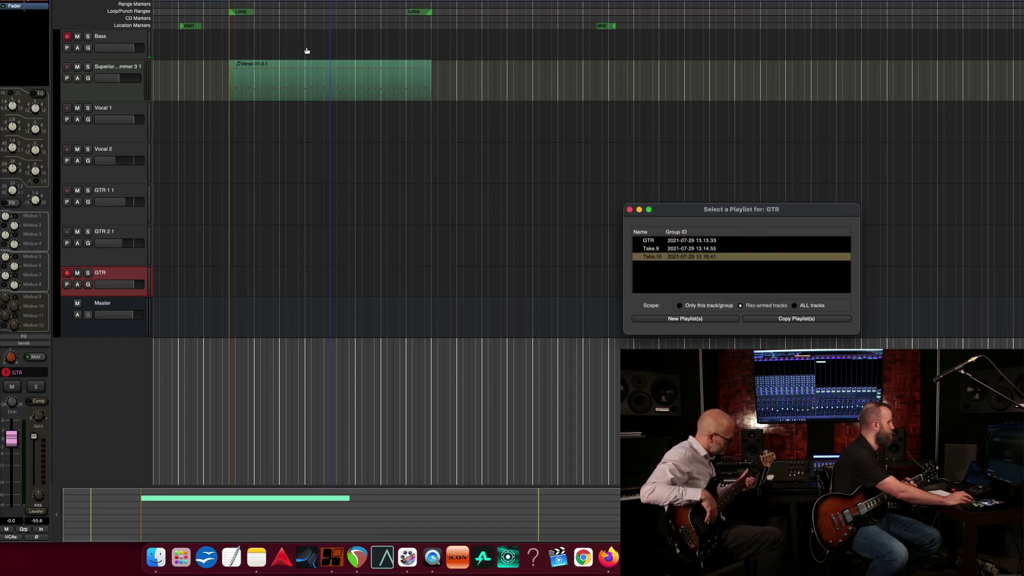
Record a third take on the armed Bass and GTR tracks from bar 4, stopping around bar 13.
{"action": "left_click", "coordinate": [228, 2]}
{"action": "key", "text": "shift+r"}
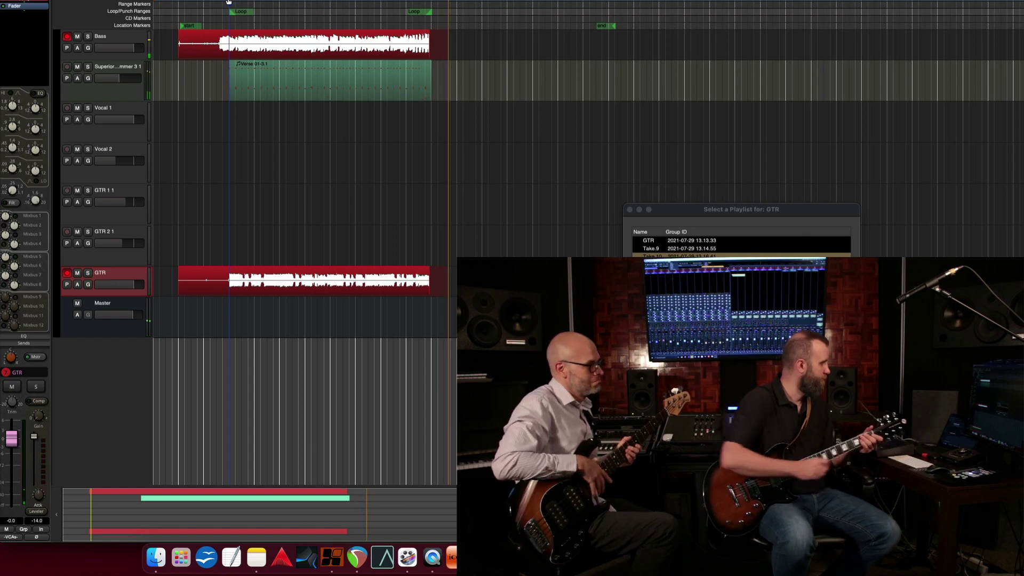
{"action": "key", "text": "space"}
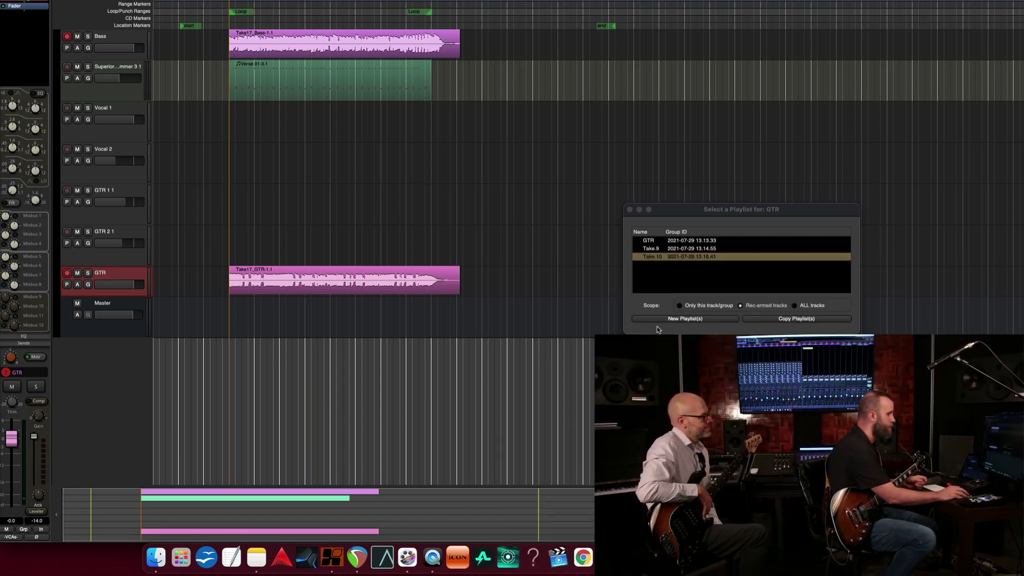
Create a new empty playlist named Comp for the rec-armed tracks.
{"action": "left_click_drag", "start_coordinate": [717, 214], "coordinate": [700, 208]}
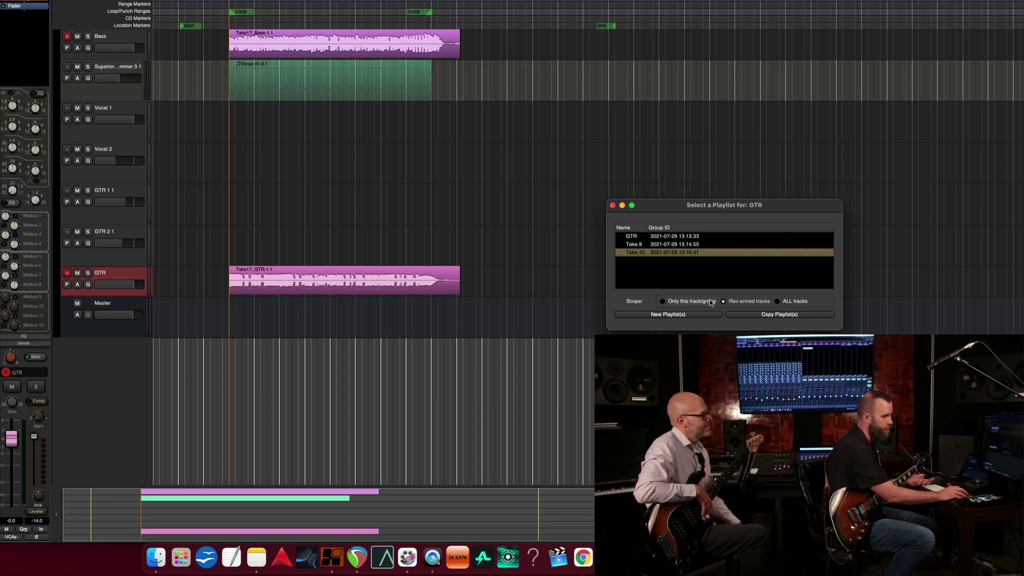
{"action": "left_click", "coordinate": [702, 315]}
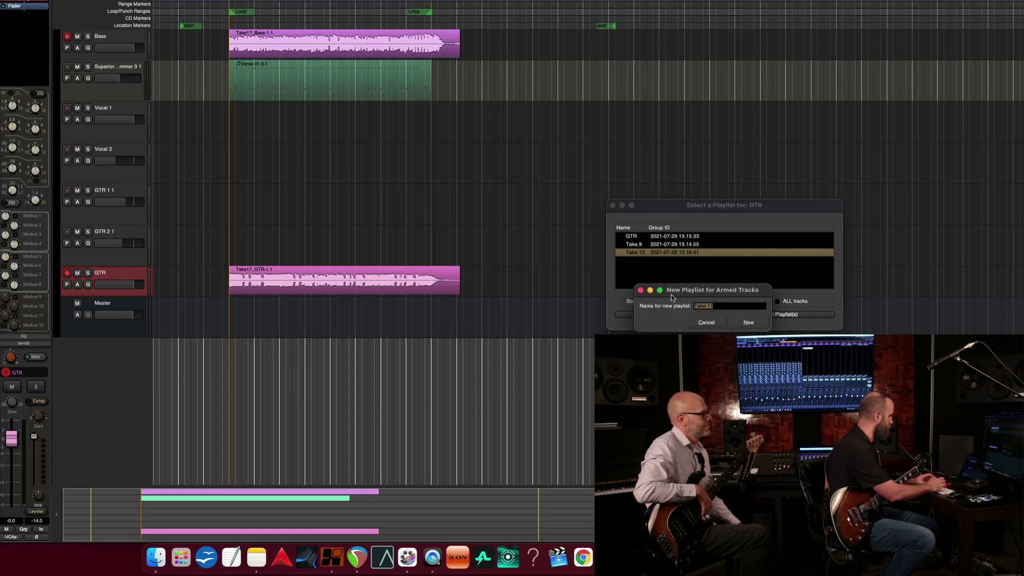
{"action": "type", "text": "Comp"}
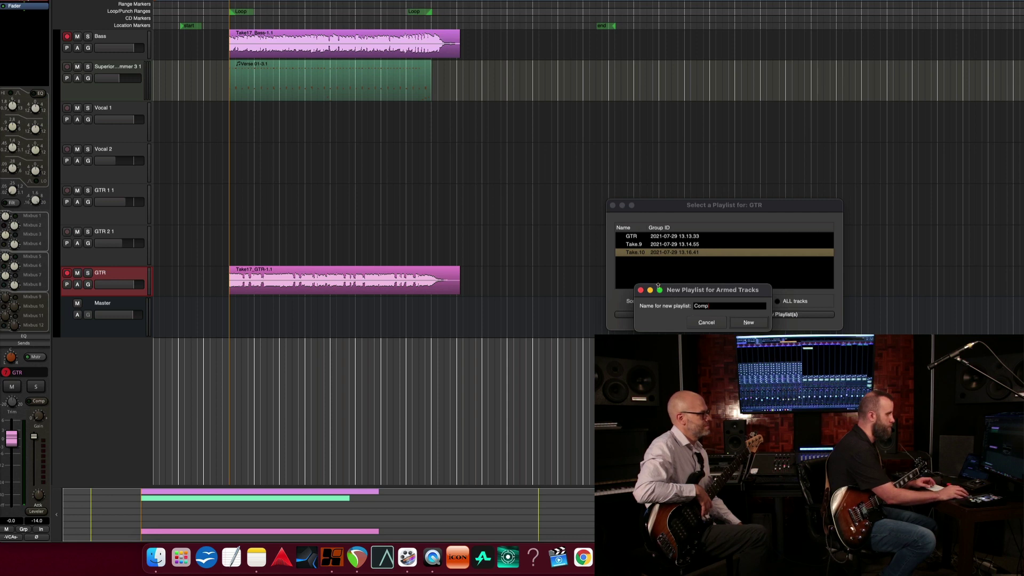
{"action": "left_click", "coordinate": [762, 323]}
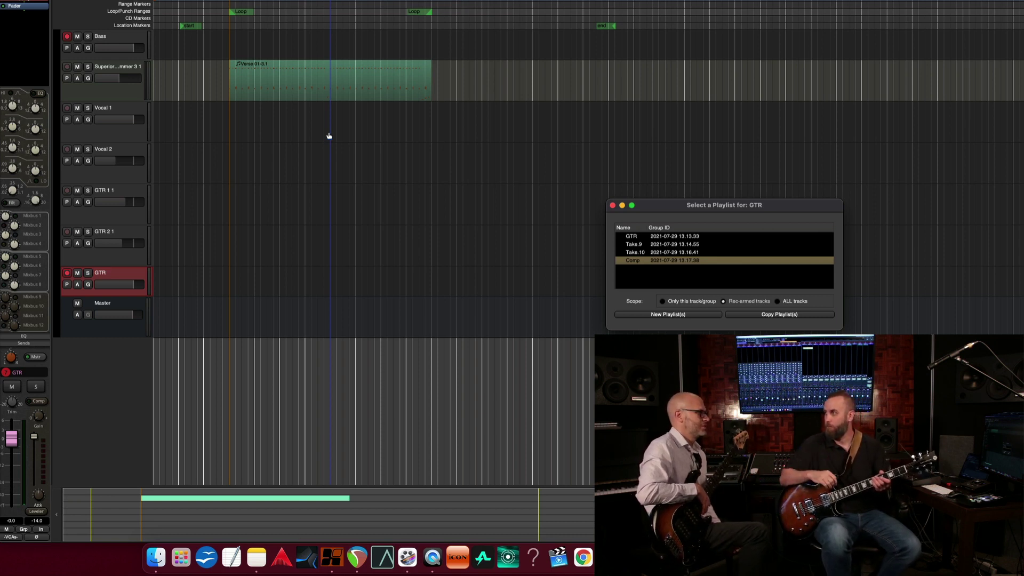
Switch the armed tracks to playlist Take.10 and copy it to a new playlist named Comp 2.
{"action": "key", "text": "Up"}
{"action": "left_click", "coordinate": [338, 49]}
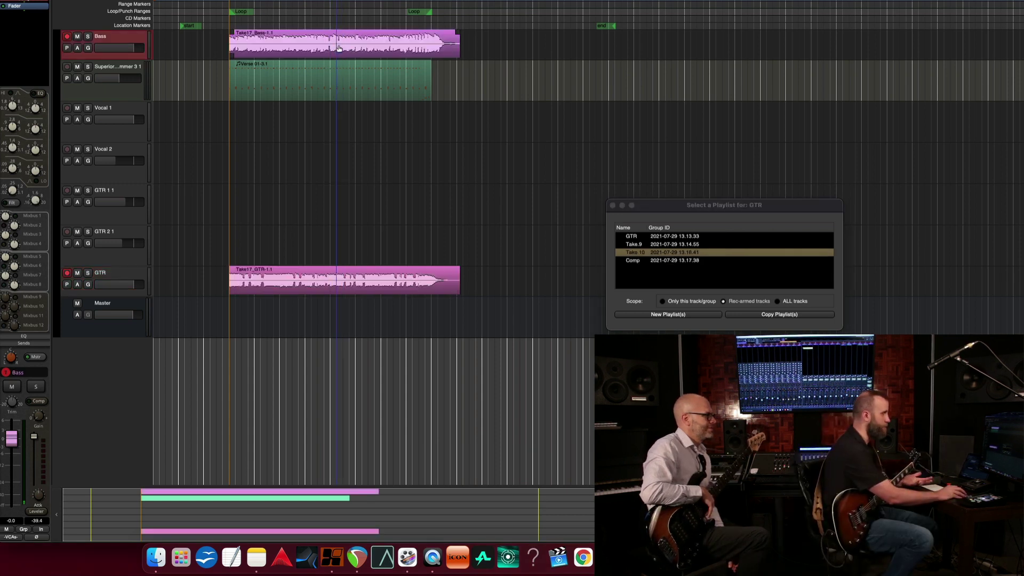
{"action": "left_click", "coordinate": [812, 314]}
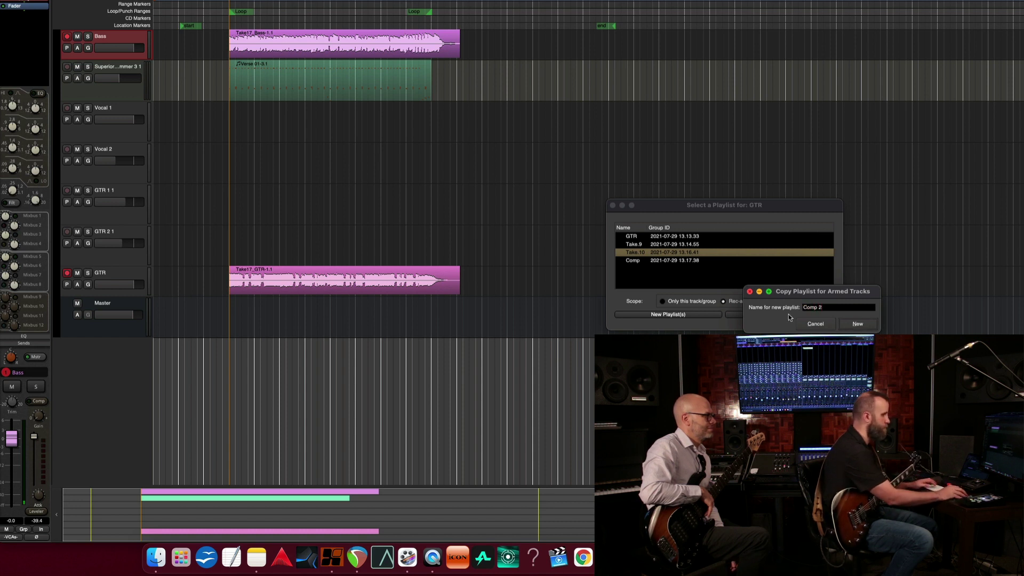
{"action": "left_click", "coordinate": [856, 324]}
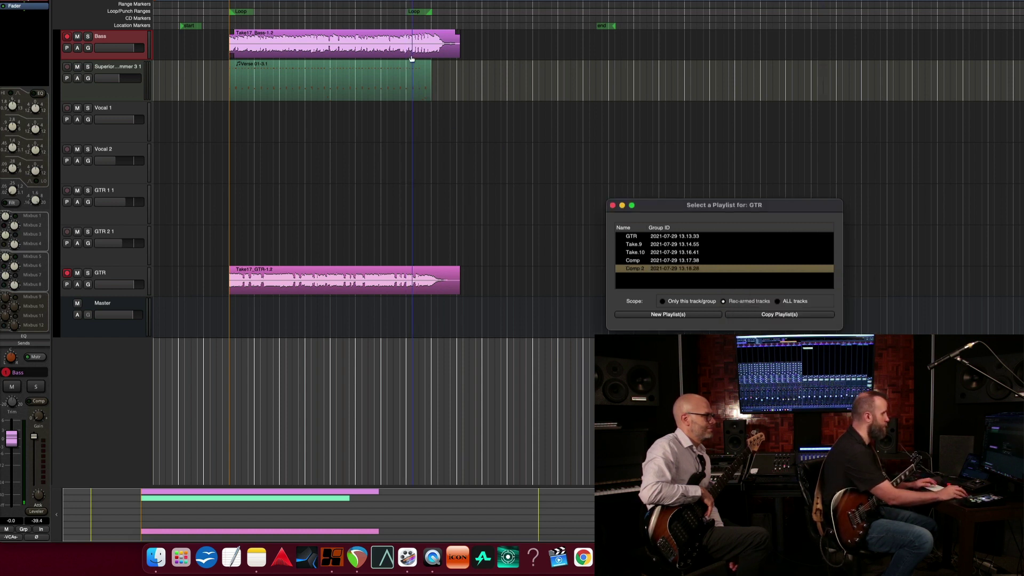
{"action": "left_click", "coordinate": [416, 275]}
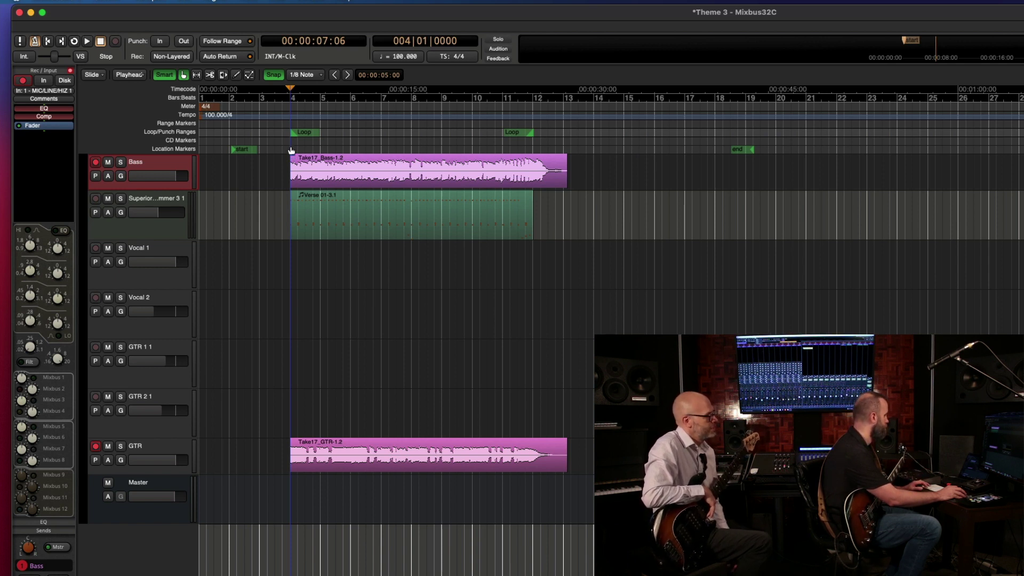
Select bars 4 to 8 on the Bass track and play them in Comp 2 and Take.9 to compare the performances.
{"action": "left_click_drag", "start_coordinate": [291, 158], "coordinate": [411, 177]}
{"action": "key", "text": "space"}
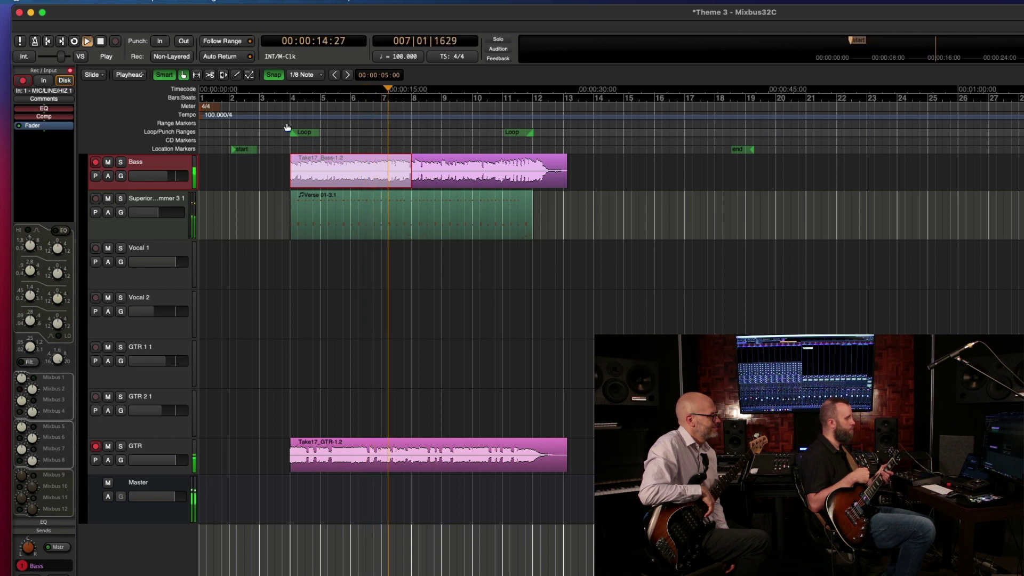
{"action": "key", "text": "space"}
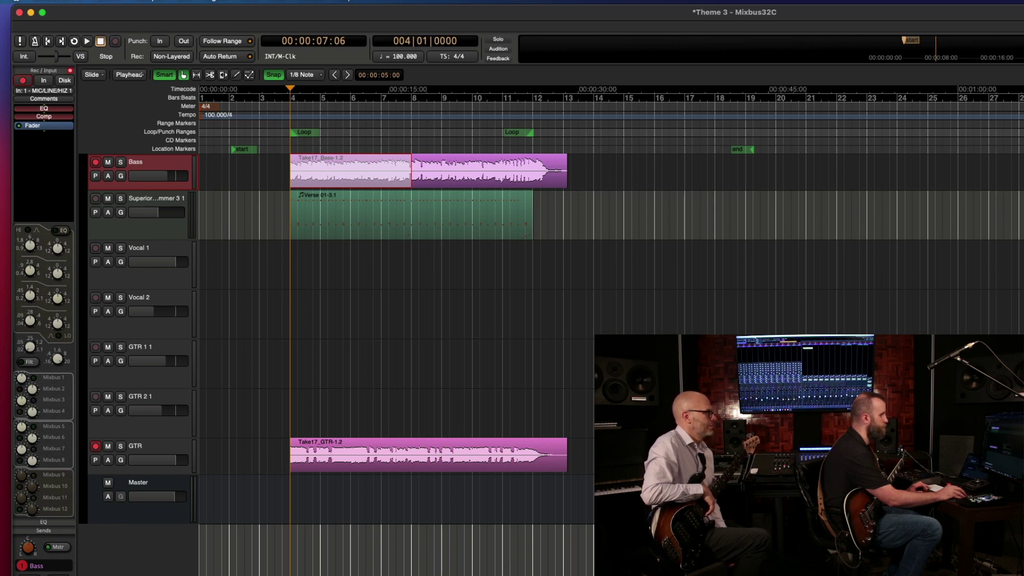
{"action": "key", "text": "space"}
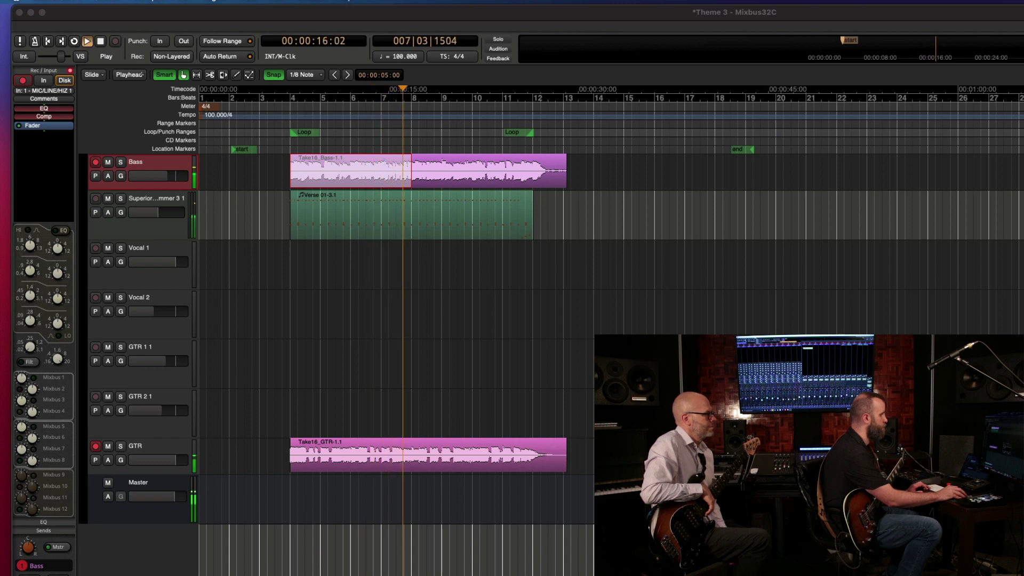
{"action": "key", "text": "space"}
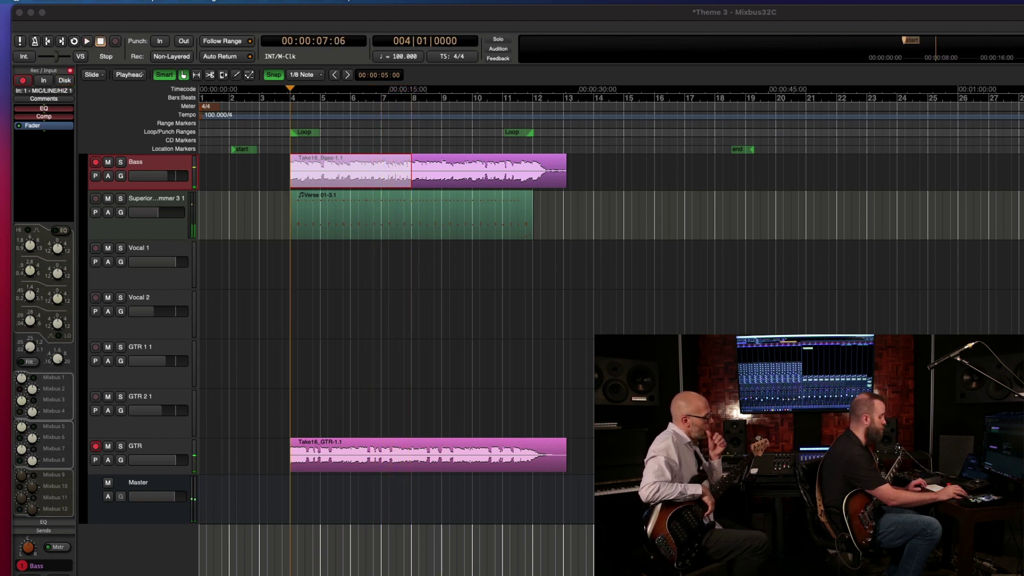
Set the loop to the selected bars and loop playback while switching the armed tracks between Take.9, Take.10 and Comp 2.
{"action": "key", "text": "bracketright"}
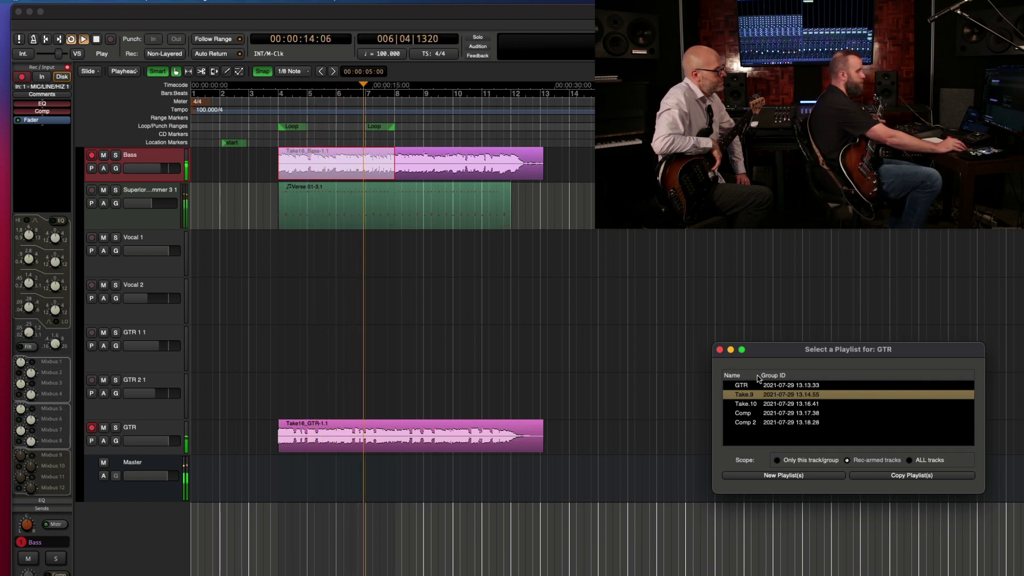
{"action": "left_click", "coordinate": [787, 404]}
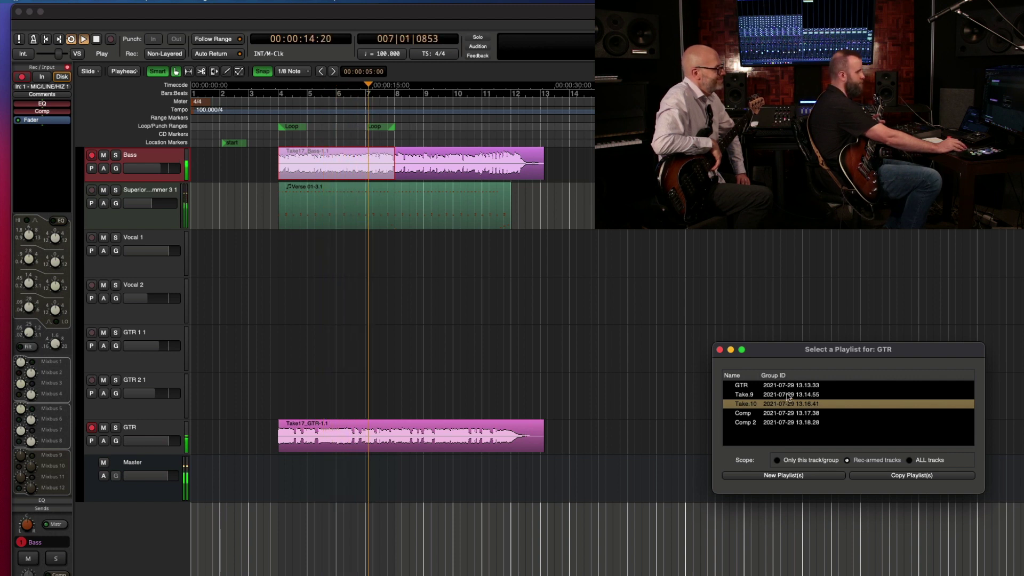
{"action": "left_click", "coordinate": [787, 423]}
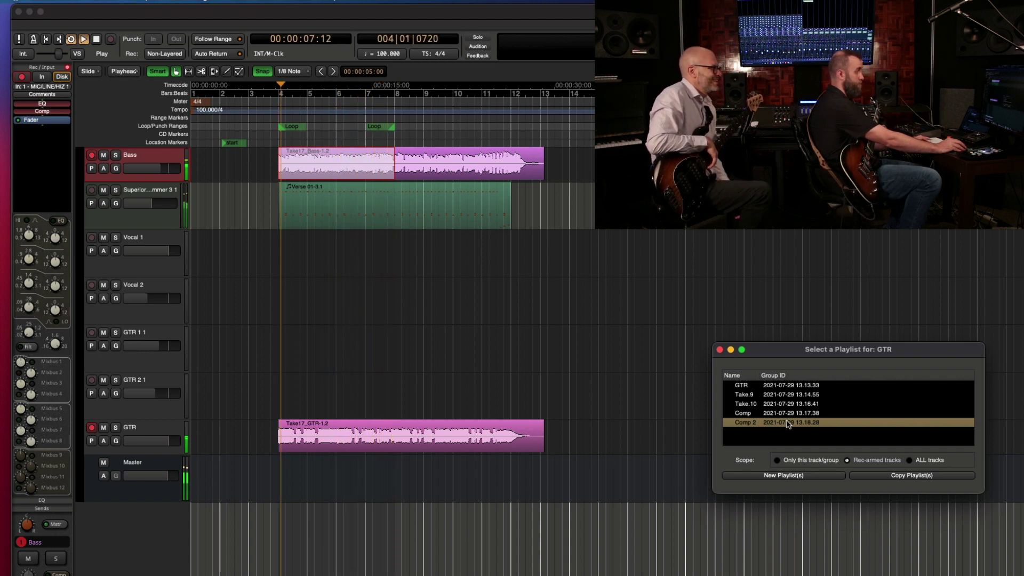
{"action": "key", "text": "space"}
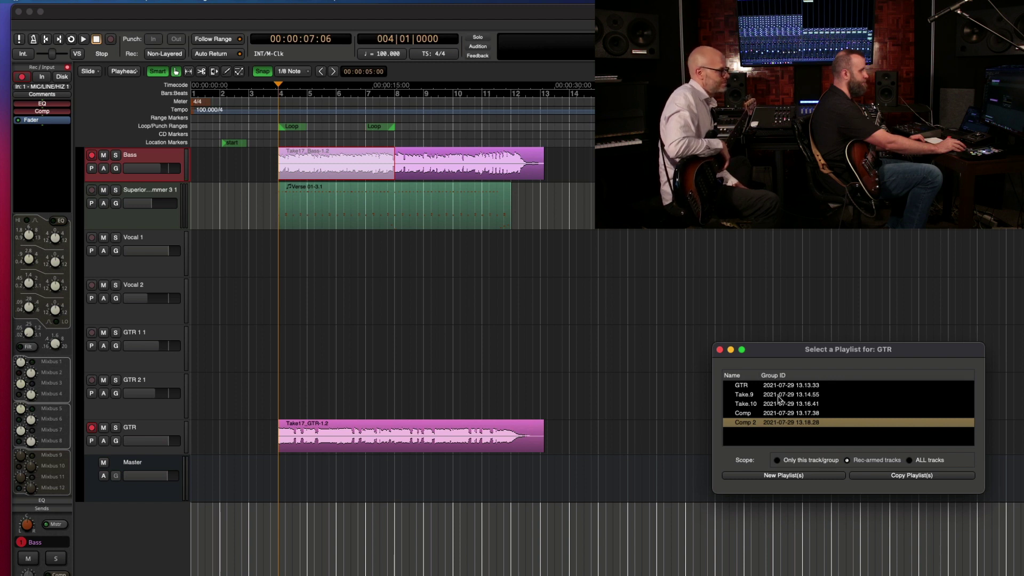
Play the armed tracks from bar 4 on Take.9 and again on Comp 2, stopping near bar 8.
{"action": "left_click", "coordinate": [778, 395]}
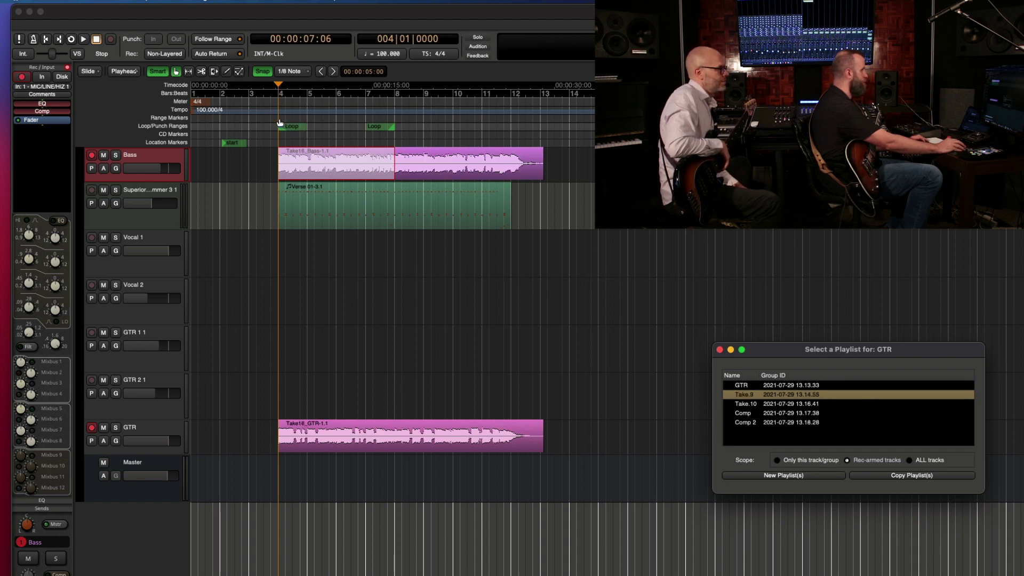
{"action": "left_click", "coordinate": [443, 235]}
{"action": "left_click", "coordinate": [787, 423]}
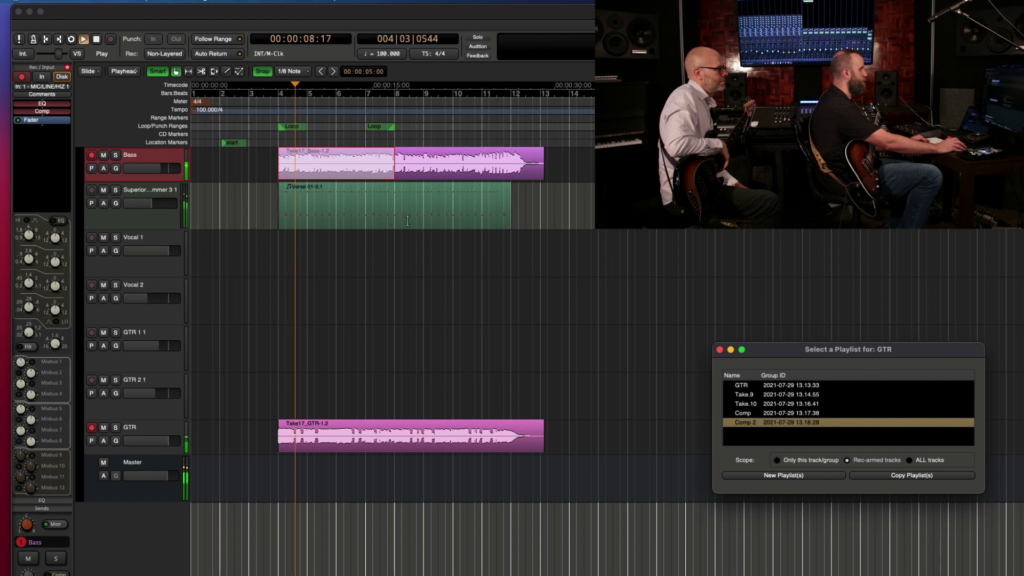
{"action": "scroll", "coordinate": [333, 124], "scroll_direction": "up", "scroll_amount": 2}
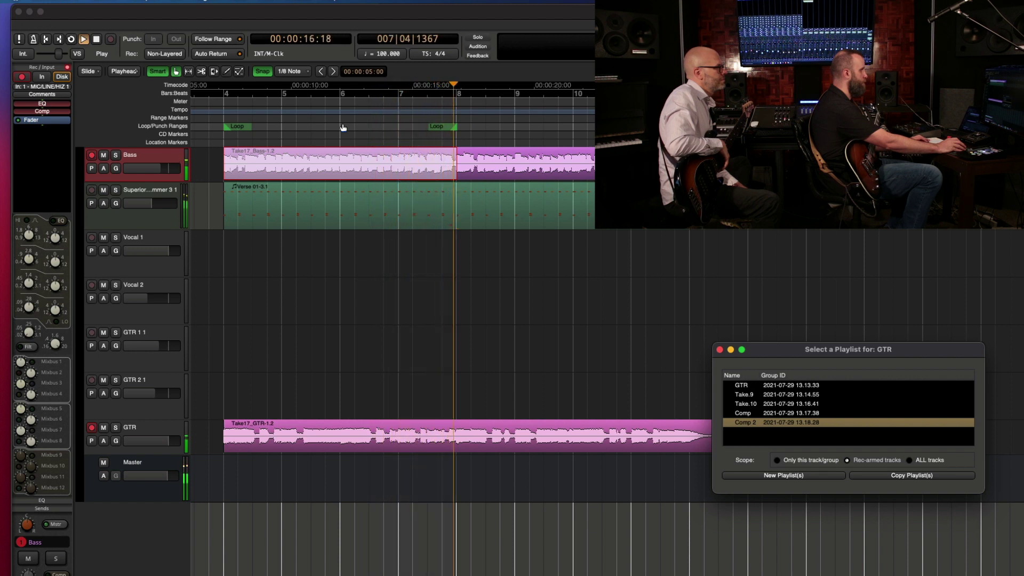
{"action": "key", "text": "space"}
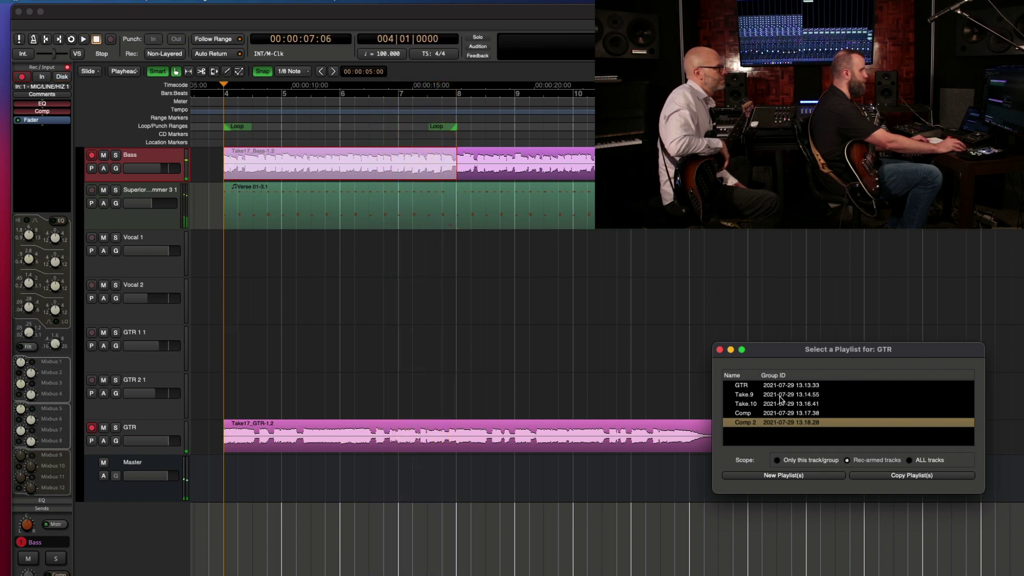
Select the Bass range from bar 7 to bar 8, switch the armed tracks to Take.9 and audition that section.
{"action": "left_click", "coordinate": [411, 187]}
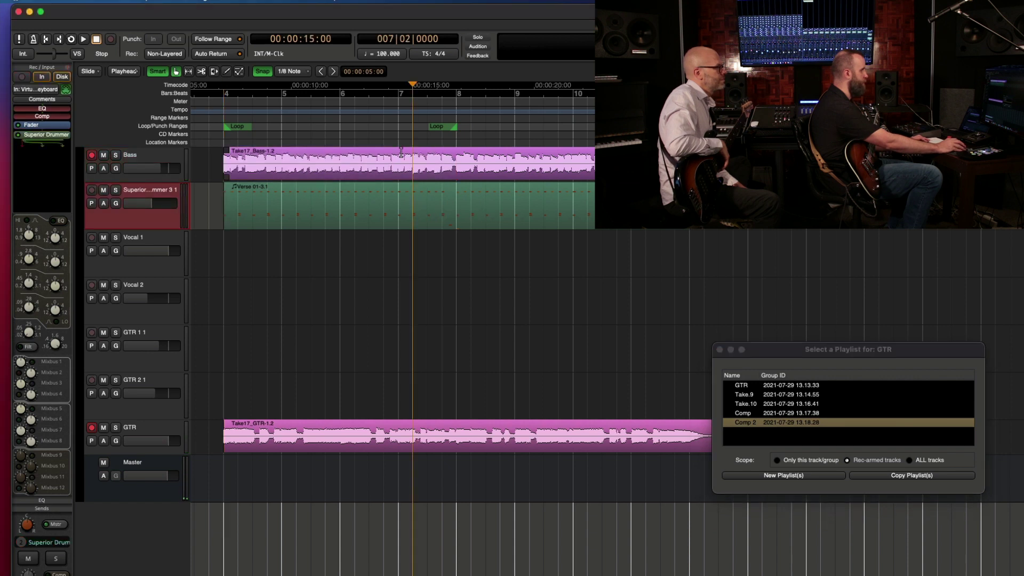
{"action": "left_click_drag", "start_coordinate": [399, 151], "coordinate": [443, 161]}
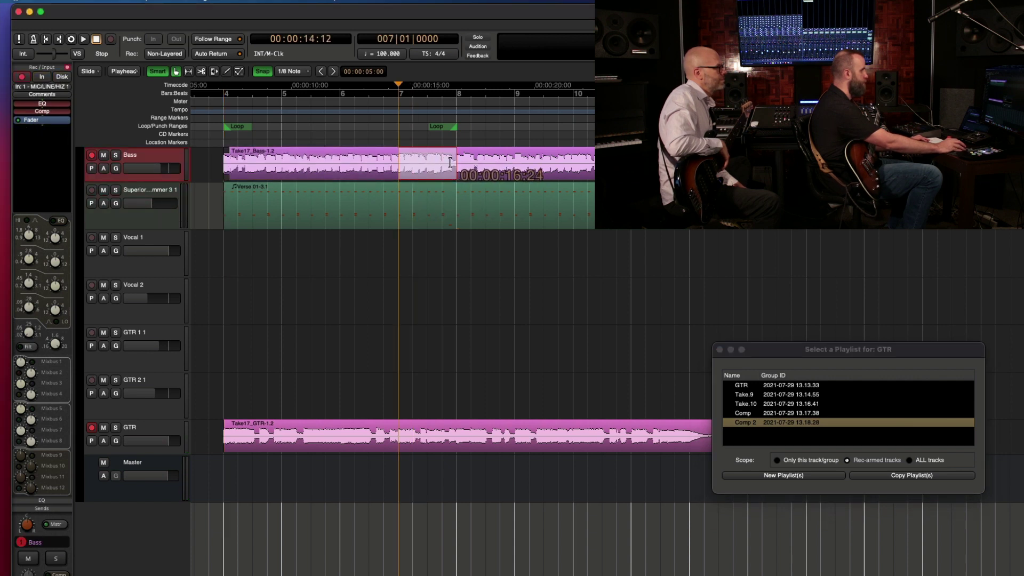
{"action": "left_click", "coordinate": [775, 395]}
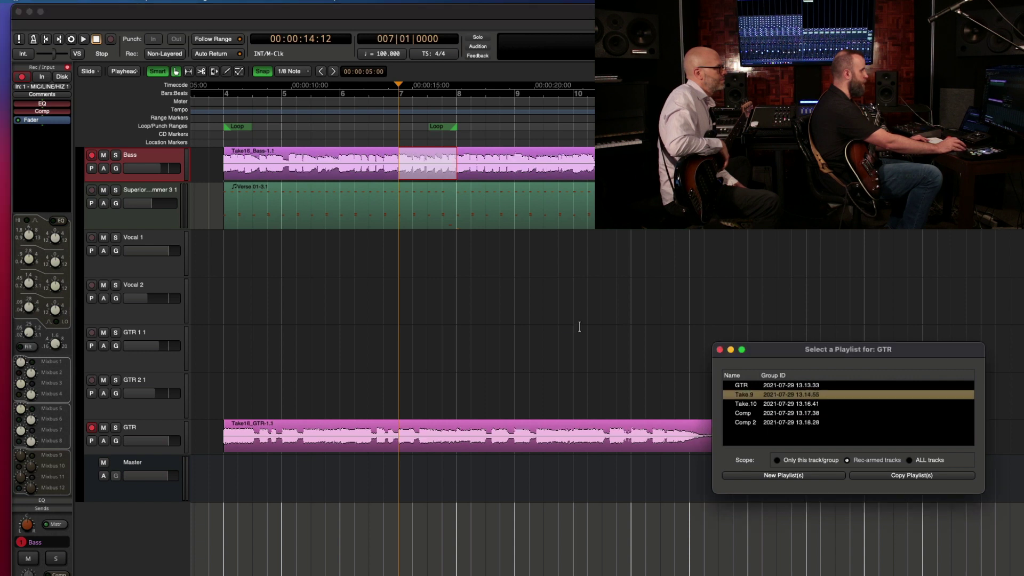
{"action": "key", "text": "space"}
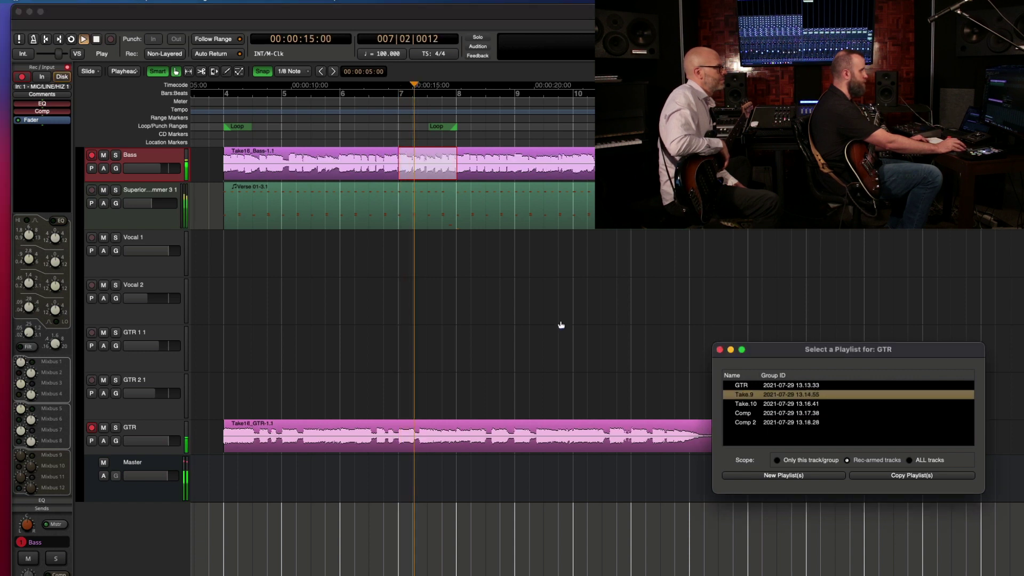
{"action": "key", "text": "space"}
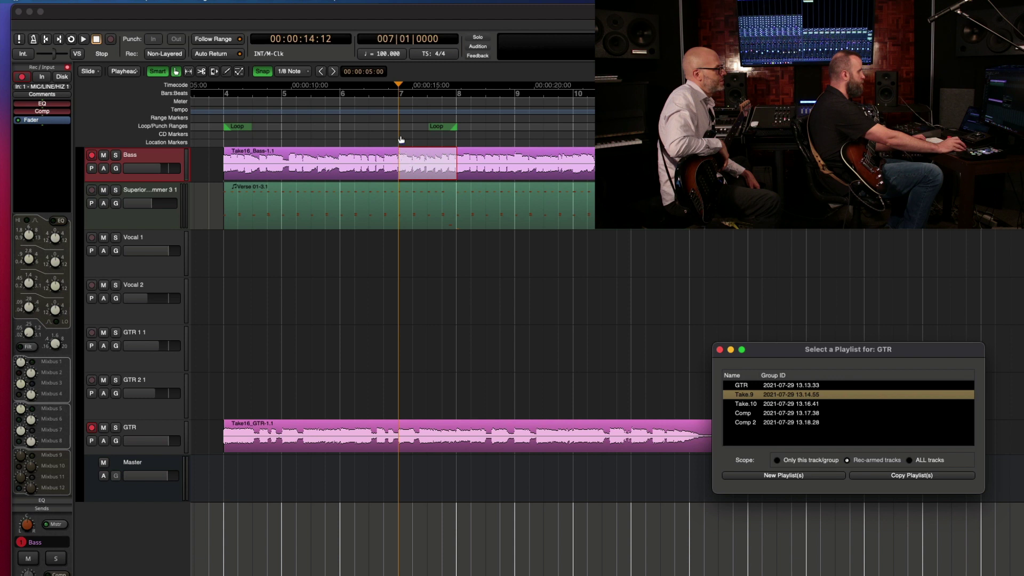
Turn snapping off, extend the Bass selection slightly past bar 8 and copy that Take.9 section into Comp 2.
{"action": "scroll", "coordinate": [470, 119], "scroll_direction": "up", "scroll_amount": 3}
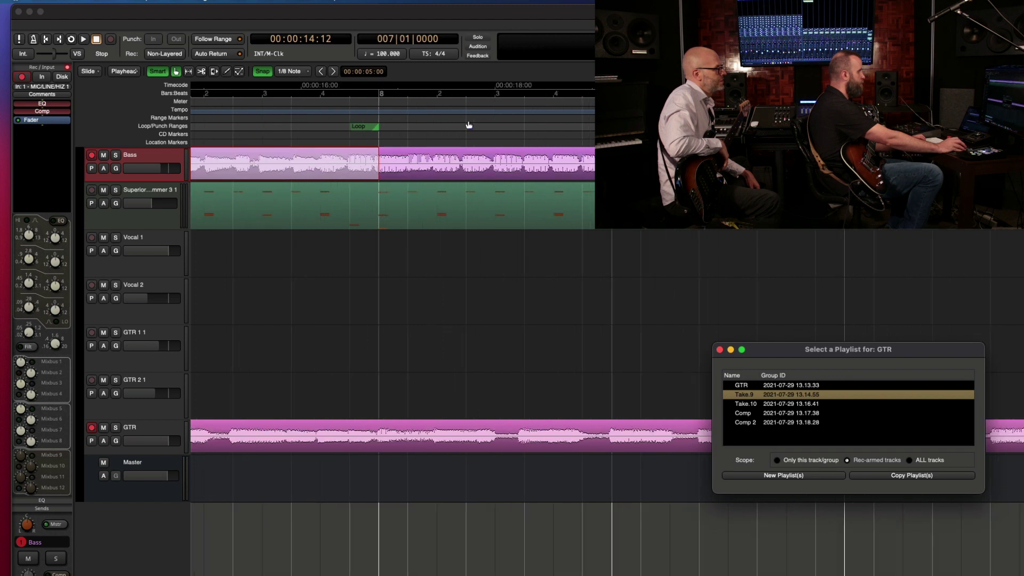
{"action": "left_click", "coordinate": [382, 170]}
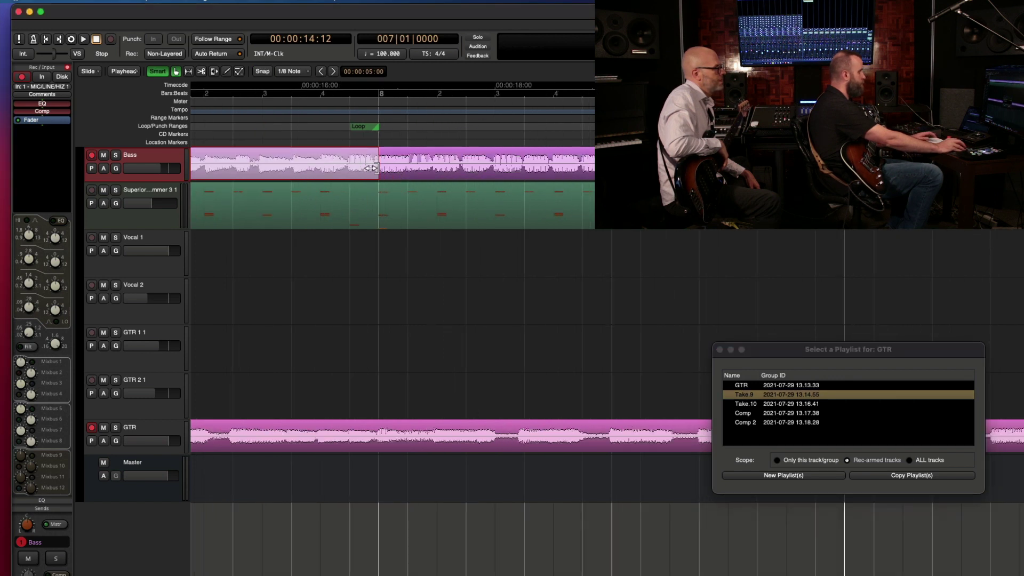
{"action": "left_click_drag", "start_coordinate": [371, 168], "coordinate": [400, 180]}
{"action": "scroll", "coordinate": [444, 121], "scroll_direction": "down", "scroll_amount": 3}
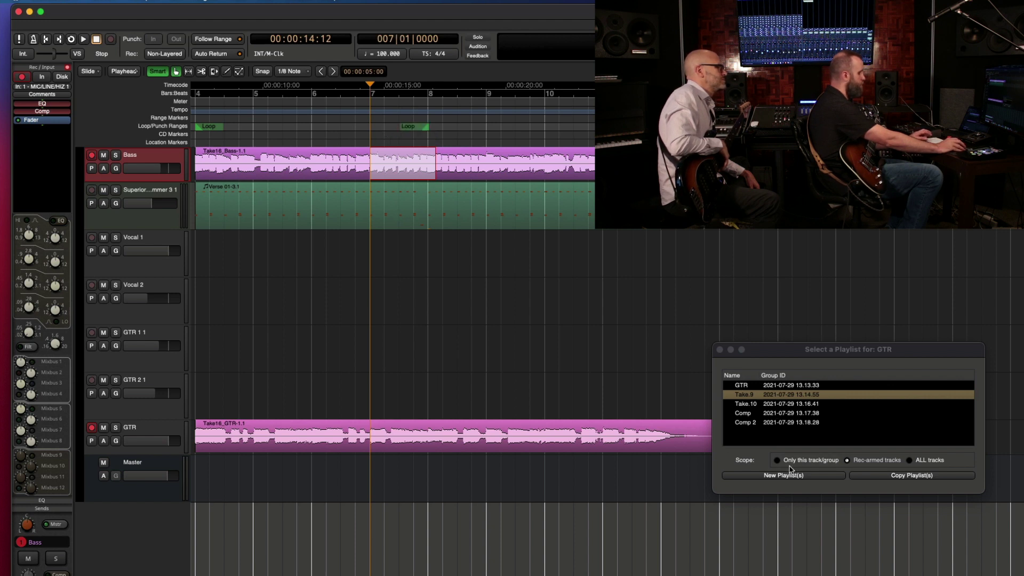
{"action": "left_click", "coordinate": [781, 423]}
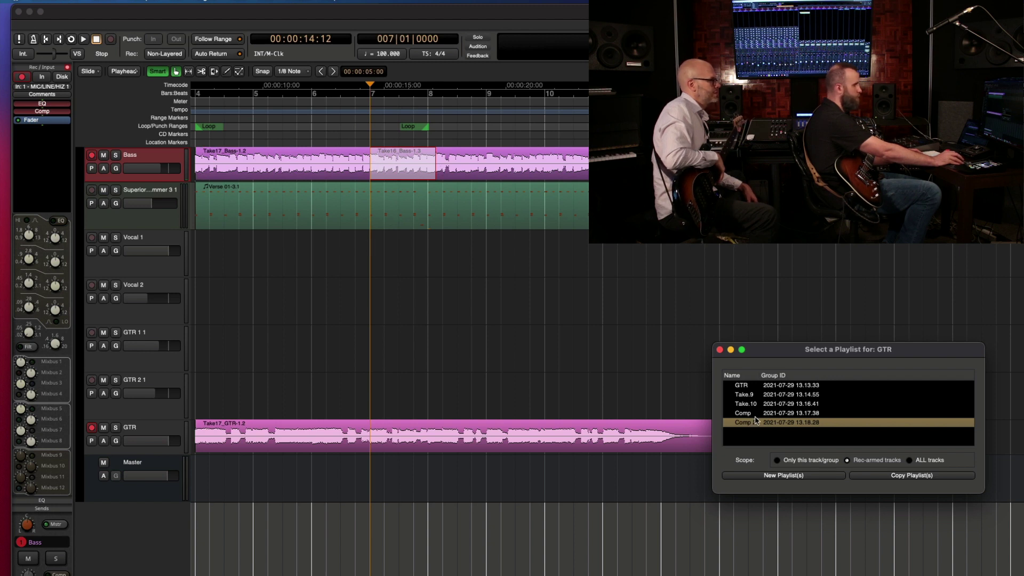
Apply the bar 7 selection to both the Bass and GTR tracks and copy the Take.9 section into Comp 2.
{"action": "left_click", "coordinate": [163, 435]}
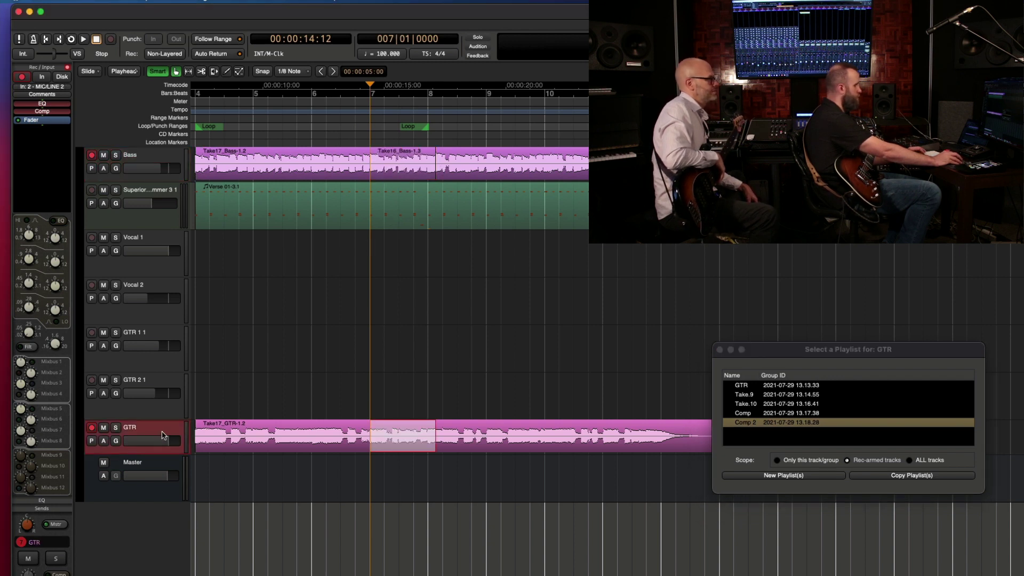
{"action": "left_click", "coordinate": [173, 160], "text": "super"}
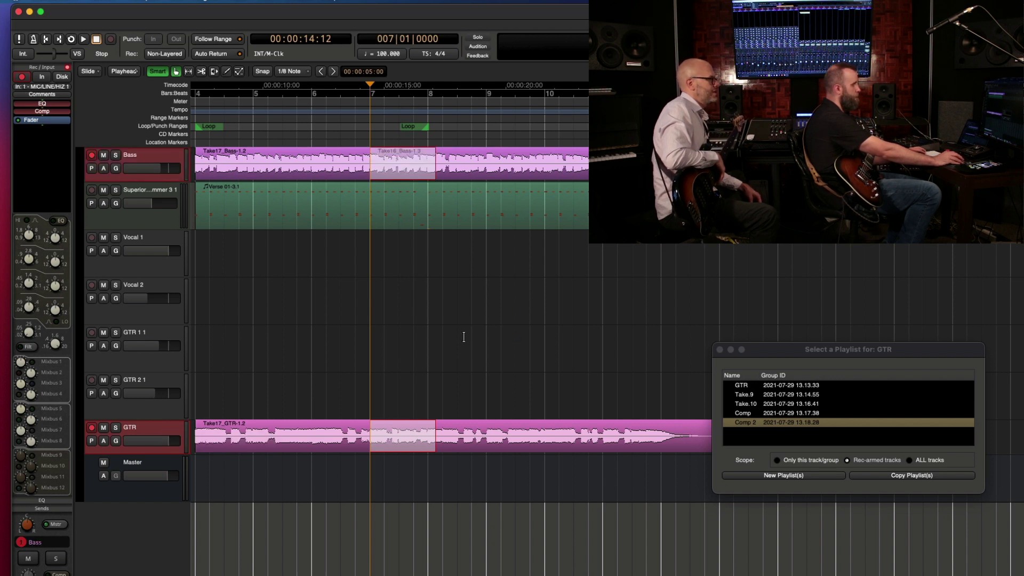
{"action": "left_click", "coordinate": [779, 397]}
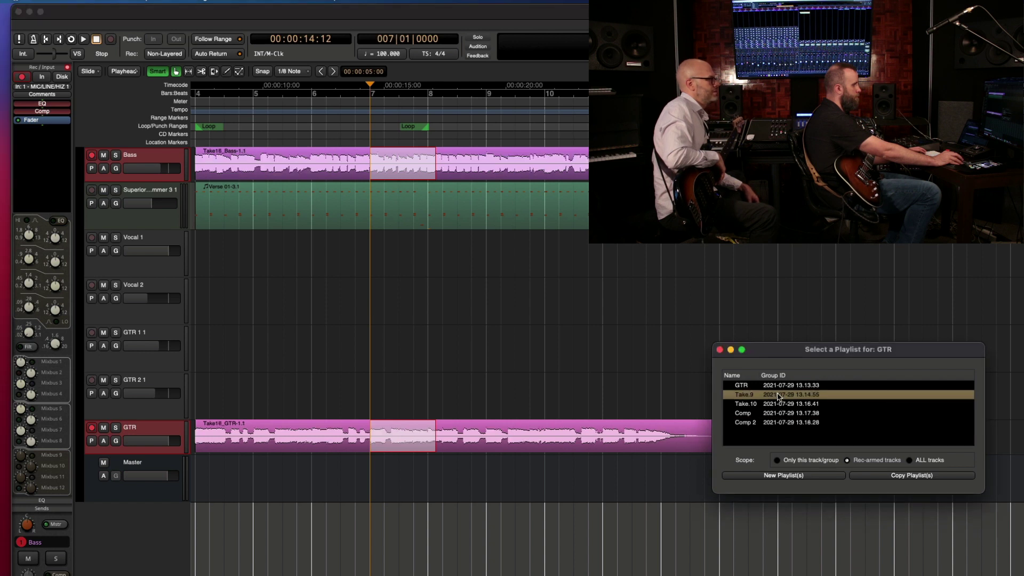
{"action": "left_click", "coordinate": [780, 422]}
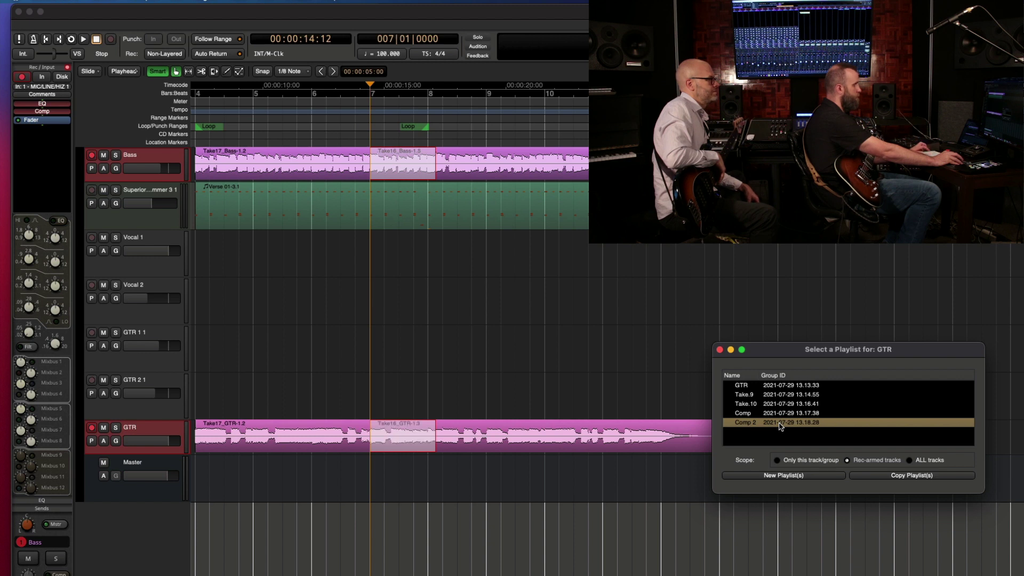
Play Comp 2 from the middle of bar 6 to check the transitions around the replaced section.
{"action": "left_click", "coordinate": [346, 110]}
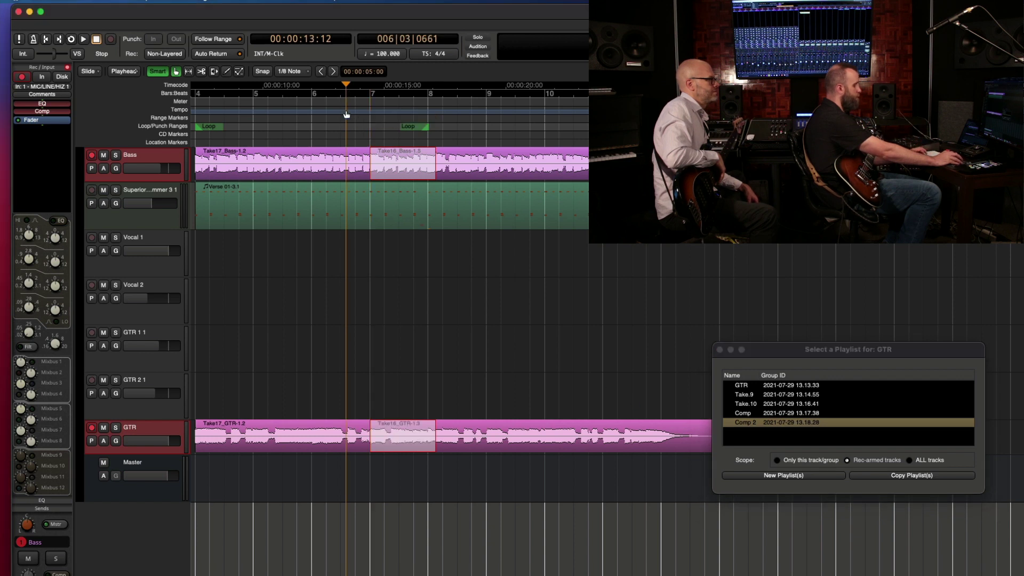
{"action": "key", "text": "space"}
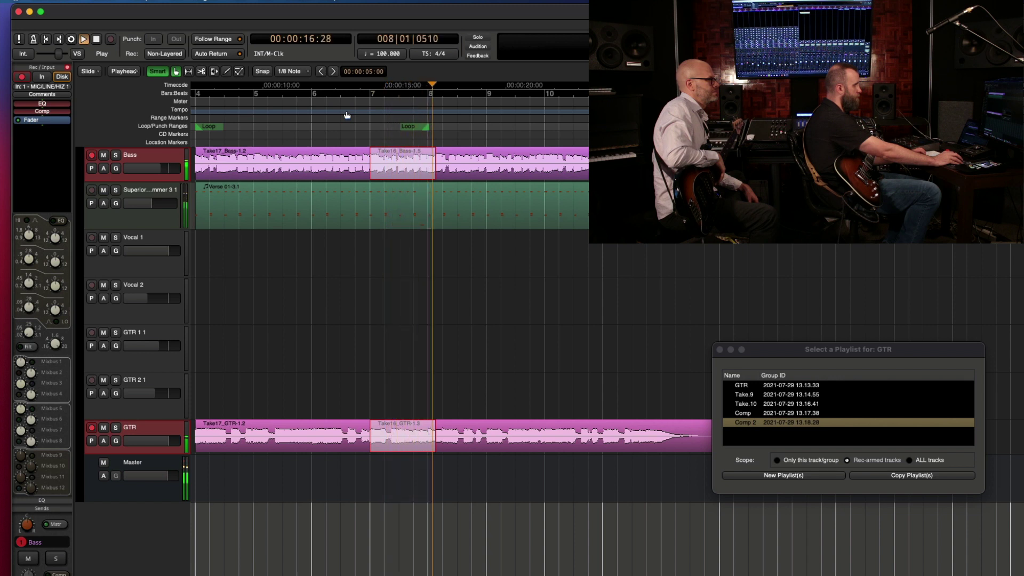
{"action": "key", "text": "space"}
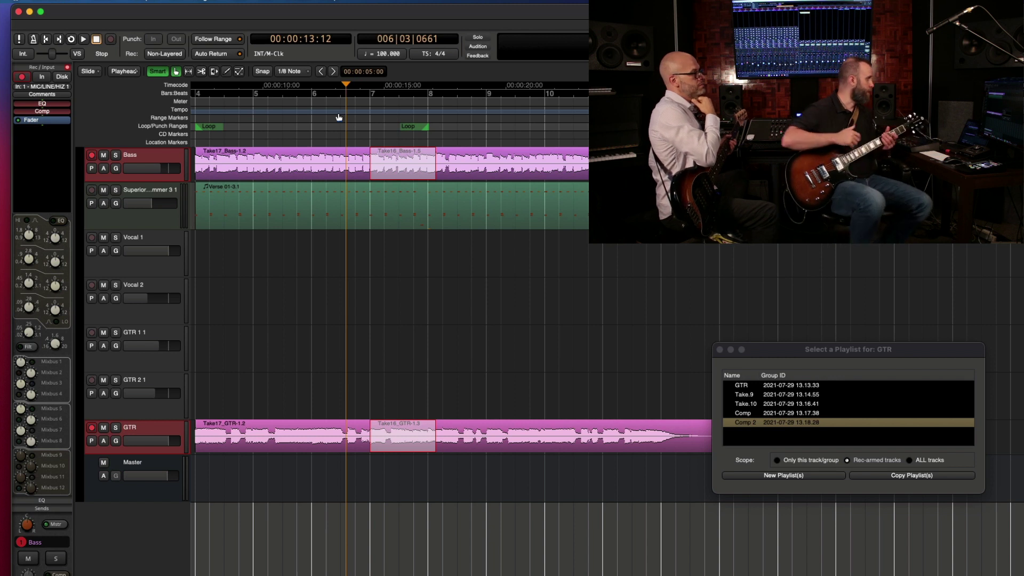
Select the ending of Comp 2 on the Bass and GTR tracks, from about bar 11 to the end of the Bass region.
{"action": "left_click", "coordinate": [430, 111]}
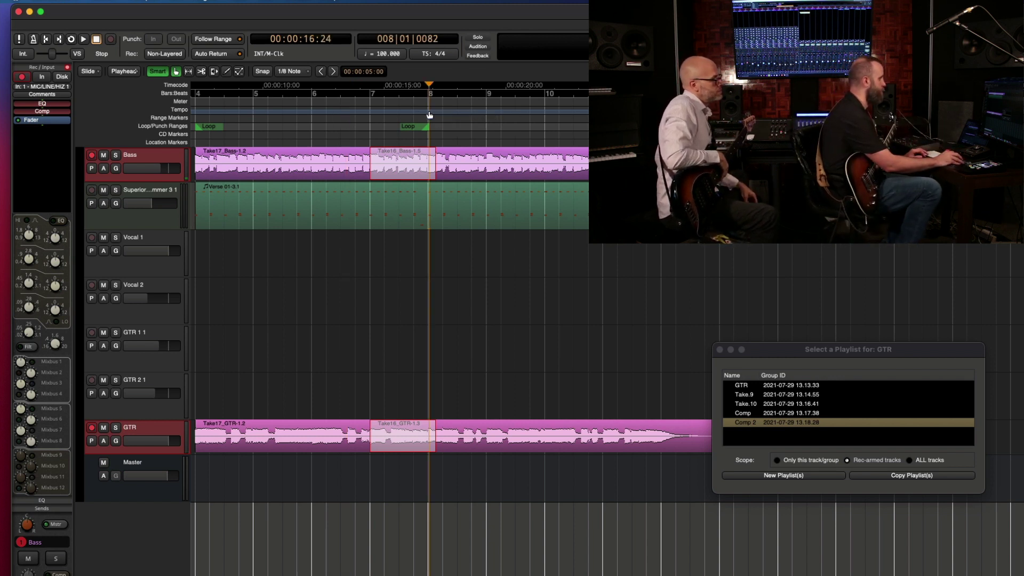
{"action": "left_click", "coordinate": [791, 423]}
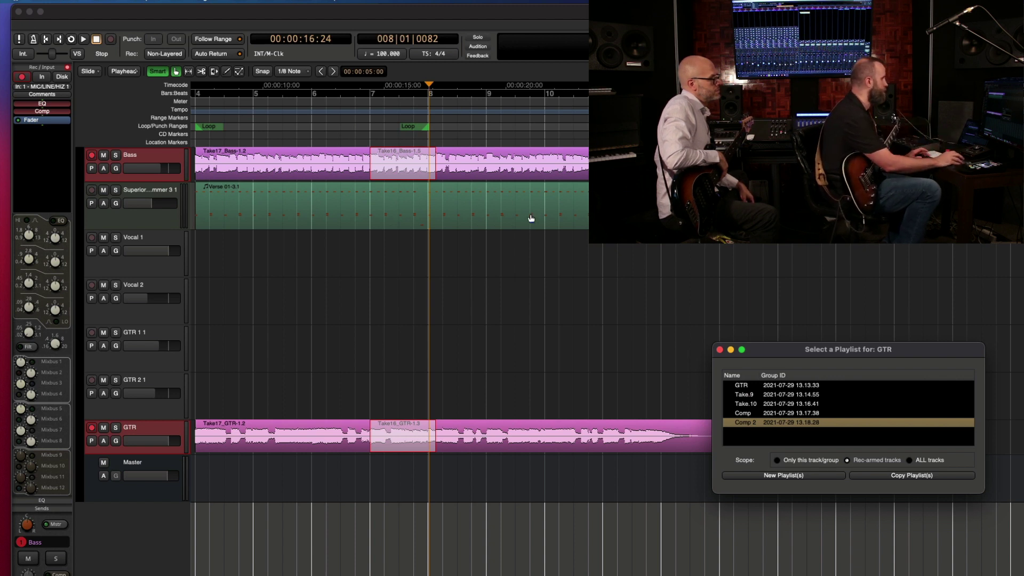
{"action": "key", "text": "space"}
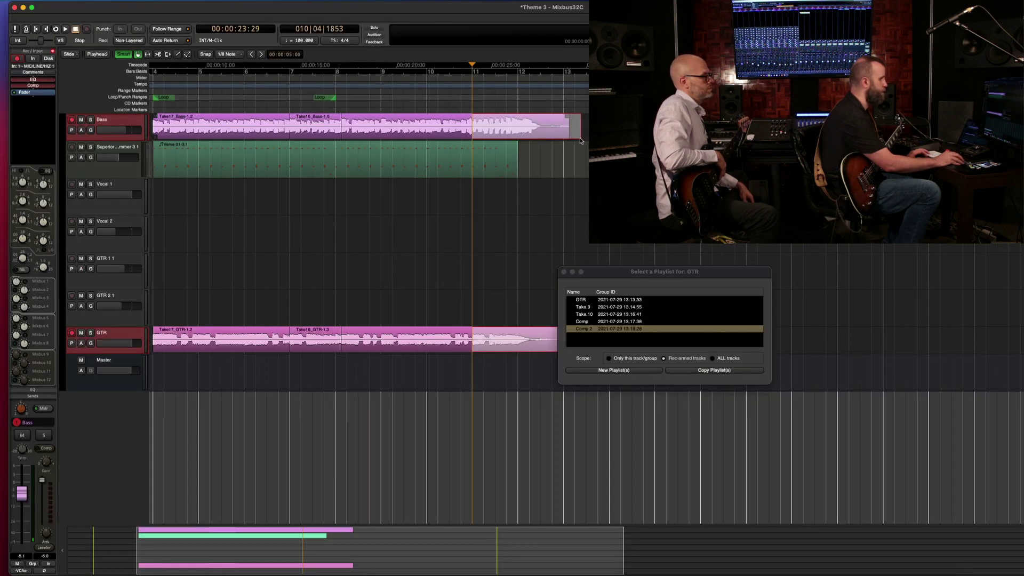
{"action": "left_click_drag", "start_coordinate": [580, 141], "coordinate": [566, 142]}
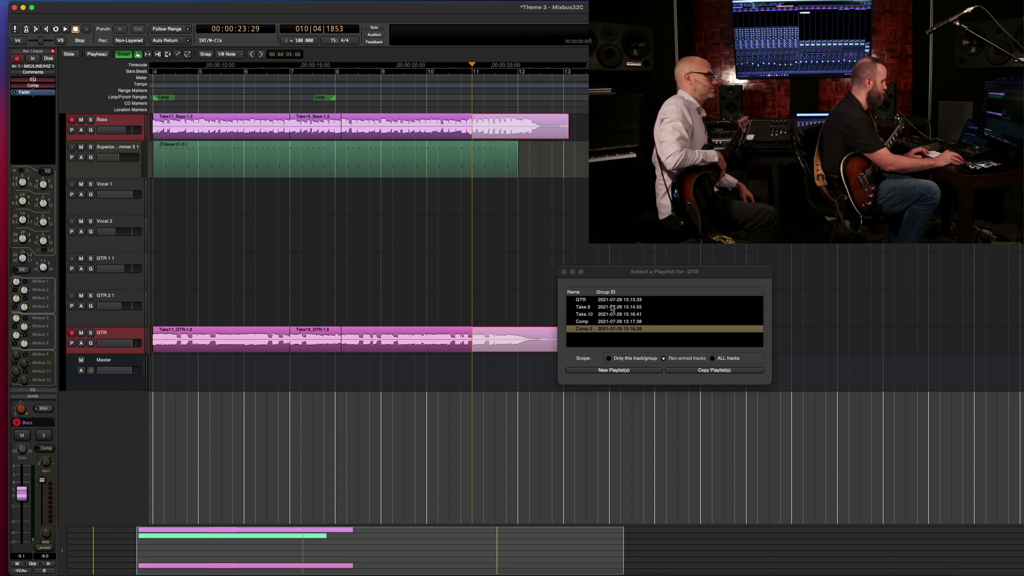
Set the loop to the selected ending, start loop playback and switch the armed tracks to Take.9.
{"action": "key", "text": "bracketright"}
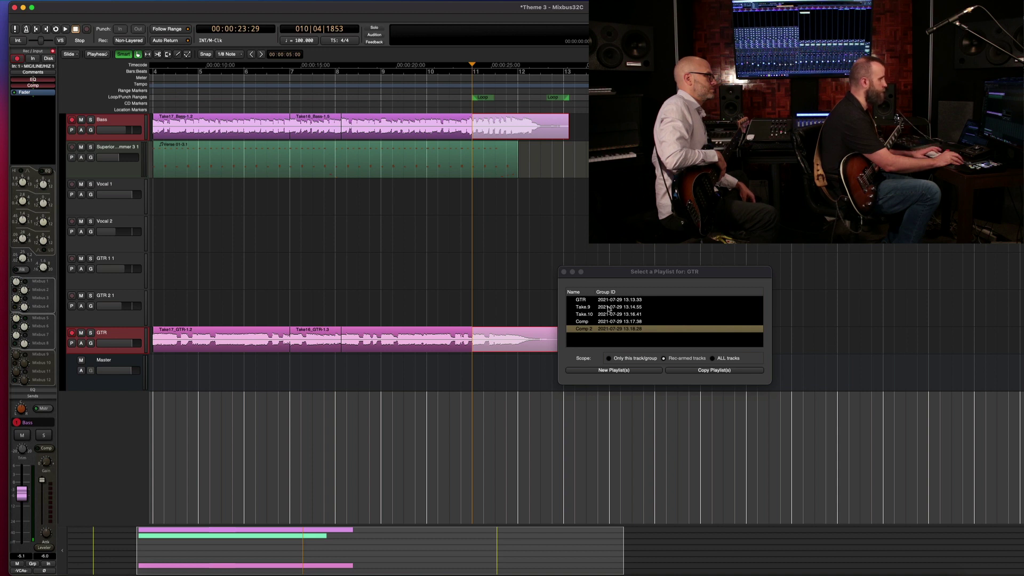
{"action": "key", "text": "l"}
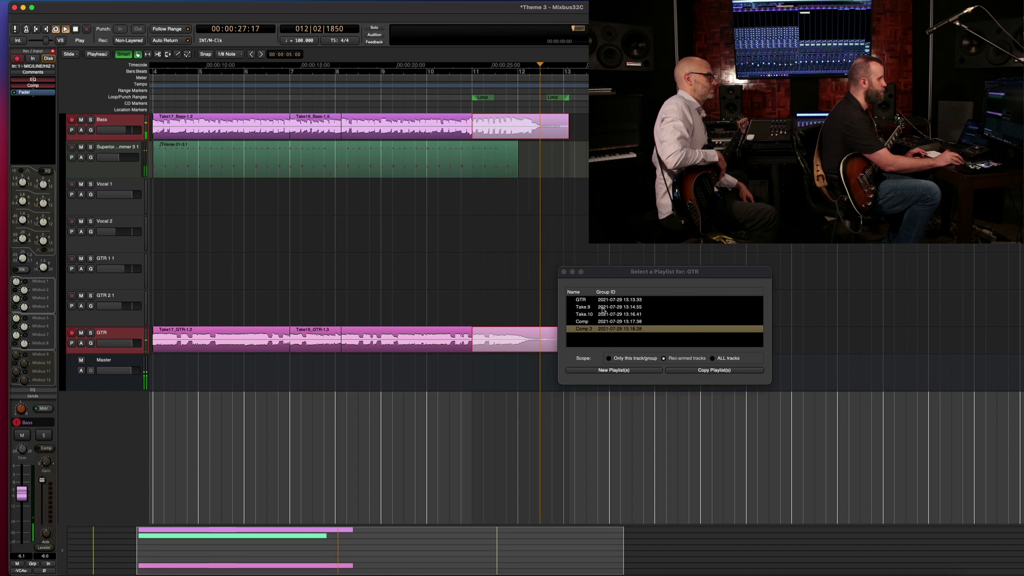
{"action": "left_click", "coordinate": [602, 308]}
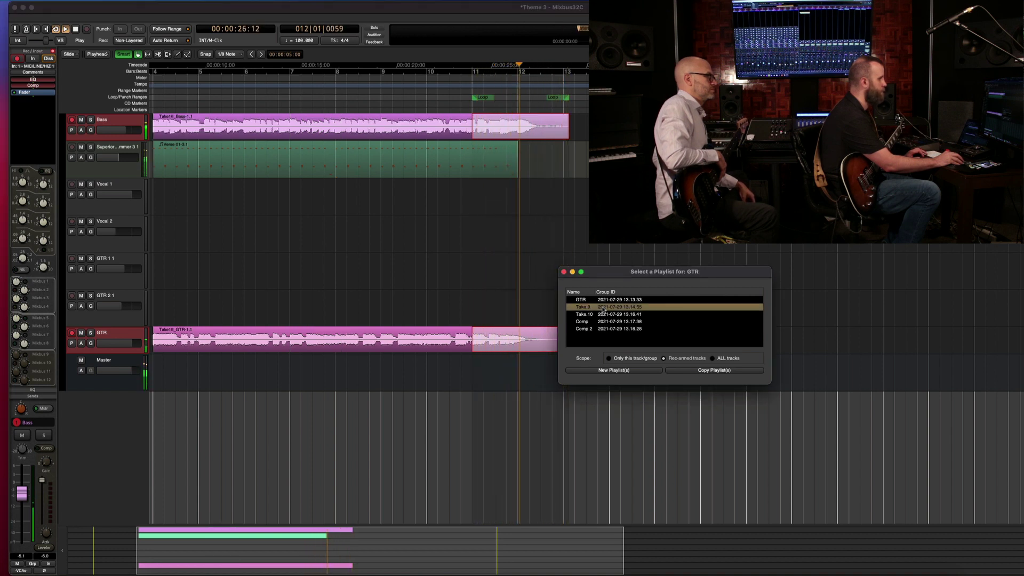
Switch the armed tracks to Take.10 and audition its ending from bar 11 within the loop.
{"action": "key", "text": "space"}
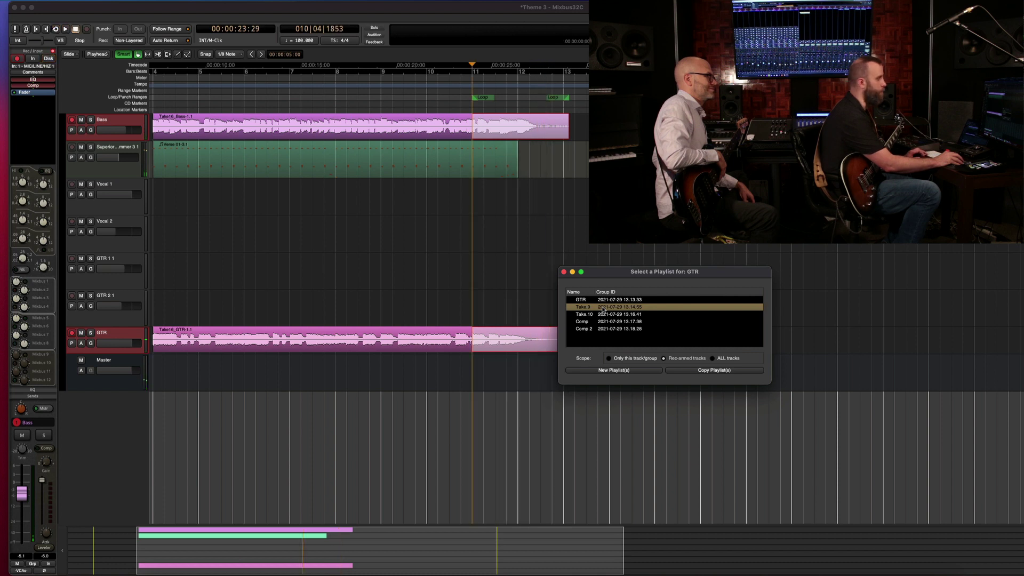
{"action": "left_click", "coordinate": [606, 314]}
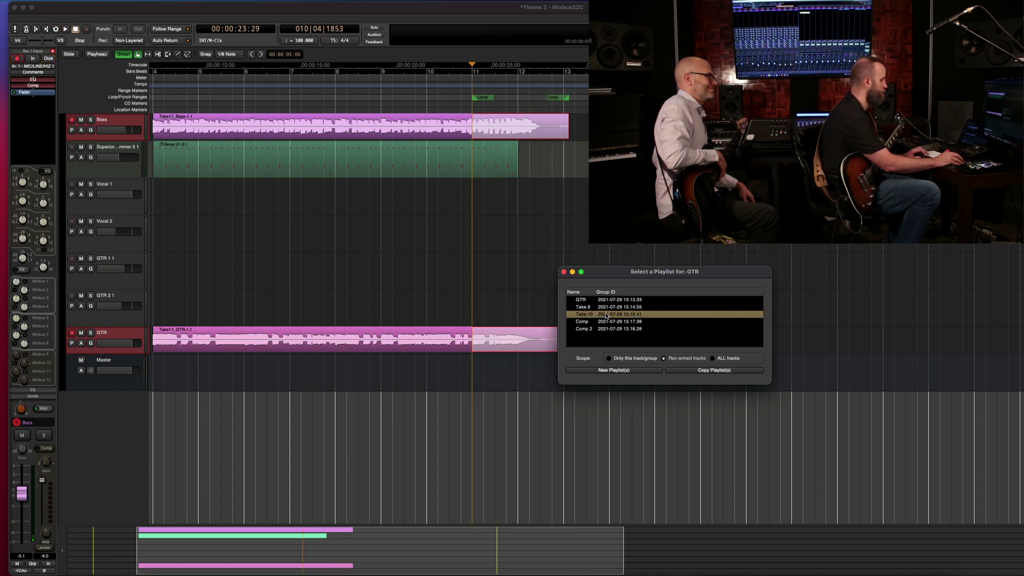
{"action": "key", "text": "space"}
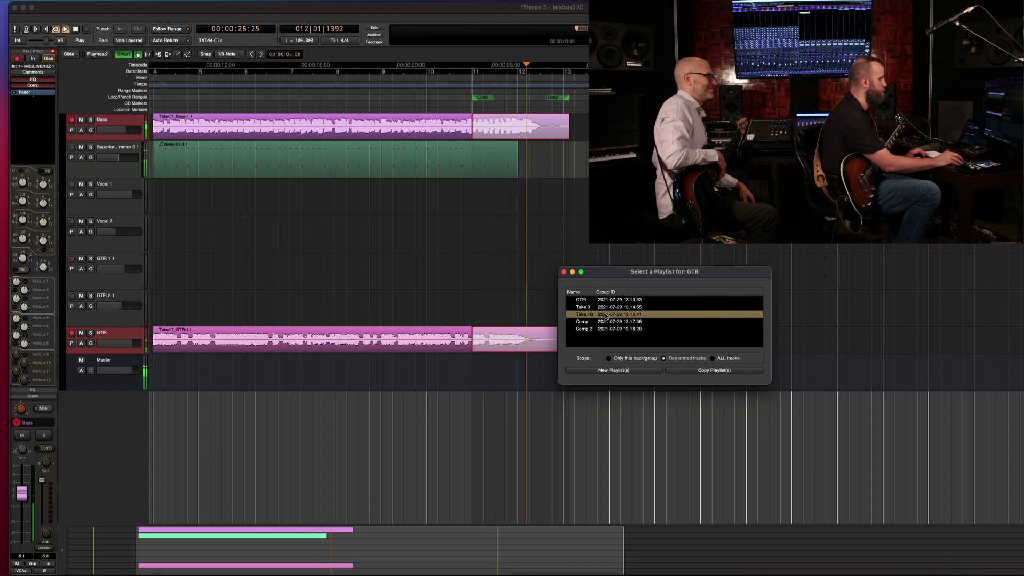
{"action": "key", "text": "space"}
Copy the selected ending from Take.9 into Comp 2 on the Bass and GTR tracks, replacing the existing ending.
{"action": "left_click", "coordinate": [604, 308]}
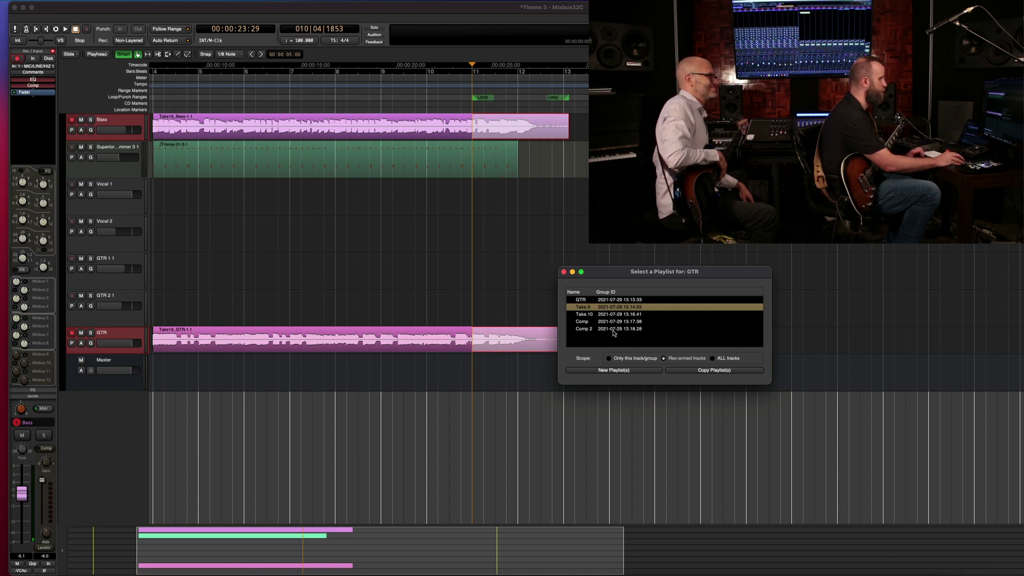
{"action": "left_click", "coordinate": [613, 329]}
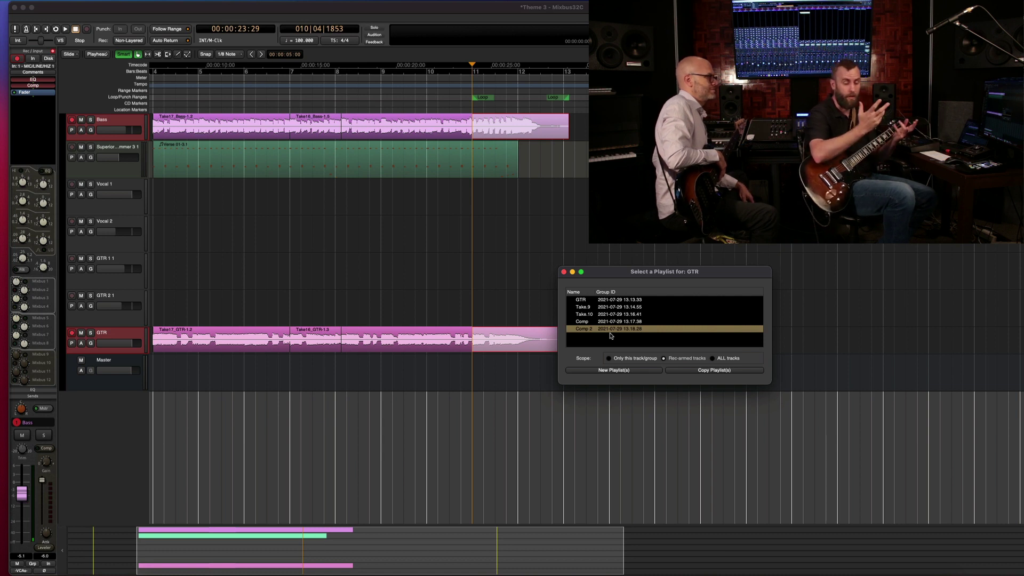
{"action": "key", "text": "Delete"}
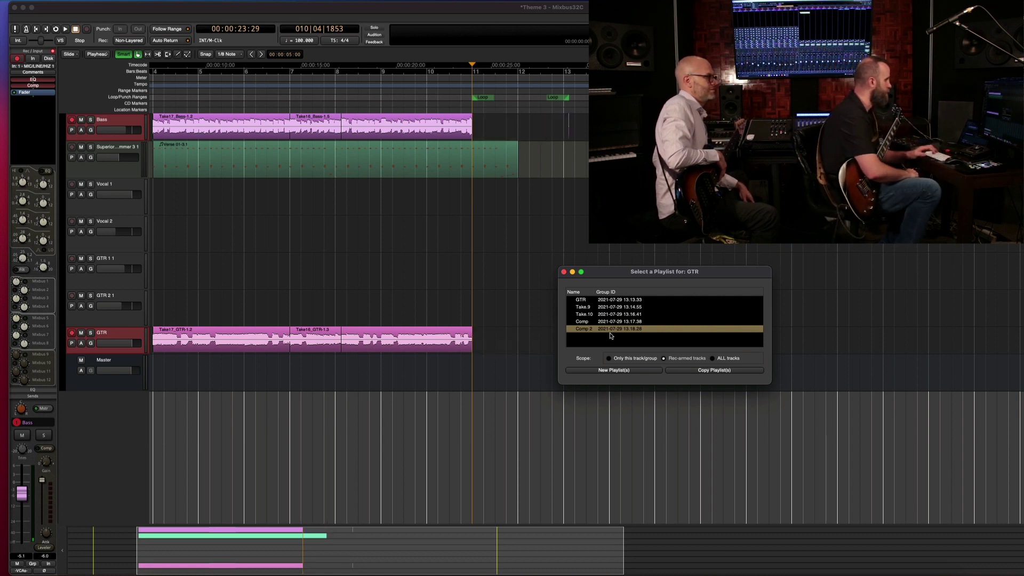
{"action": "key", "text": "super+z"}
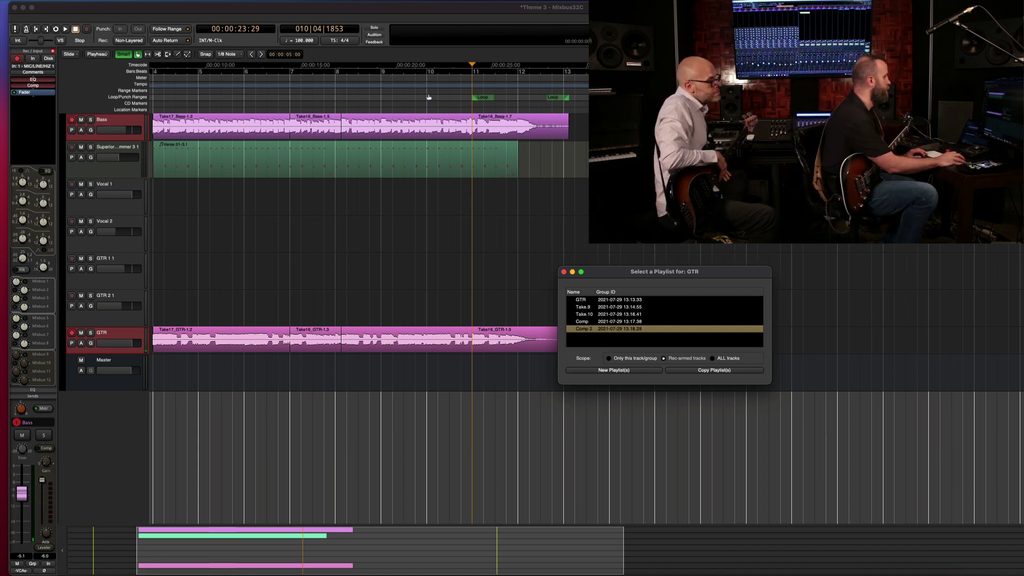
Play Comp 2 from the middle of bar 9 to check the transition into the replaced ending.
{"action": "left_click", "coordinate": [410, 102]}
{"action": "key", "text": "space"}
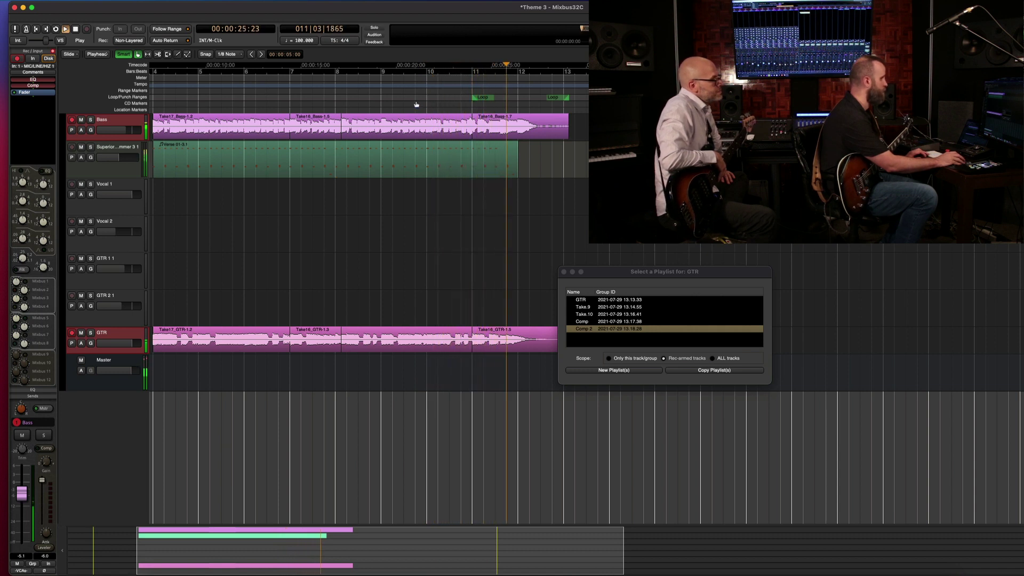
{"action": "key", "text": "space"}
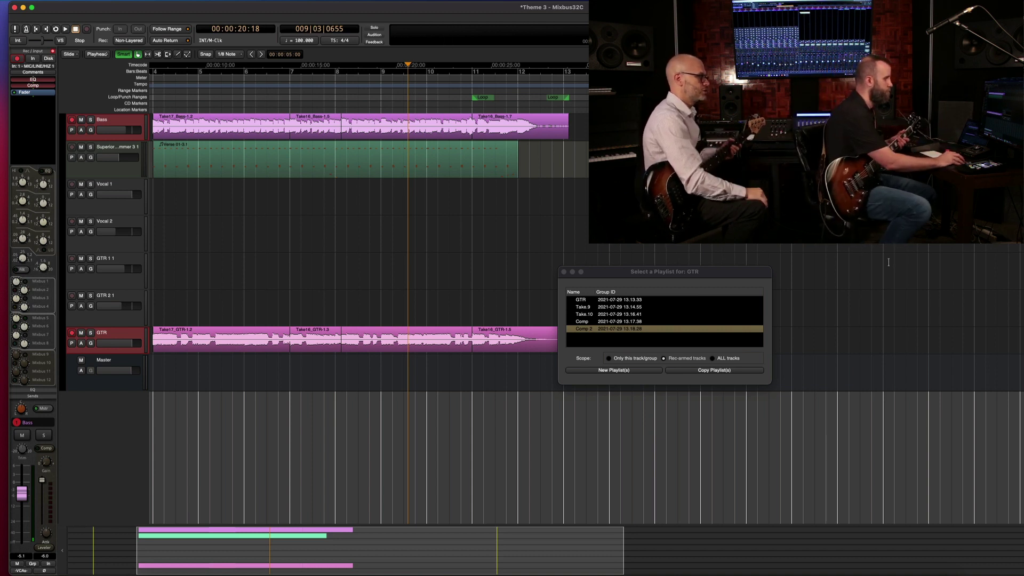
Copy the current playlists of all tracks into a new playlist group named Lunch-Thursday.
{"action": "left_click", "coordinate": [713, 358]}
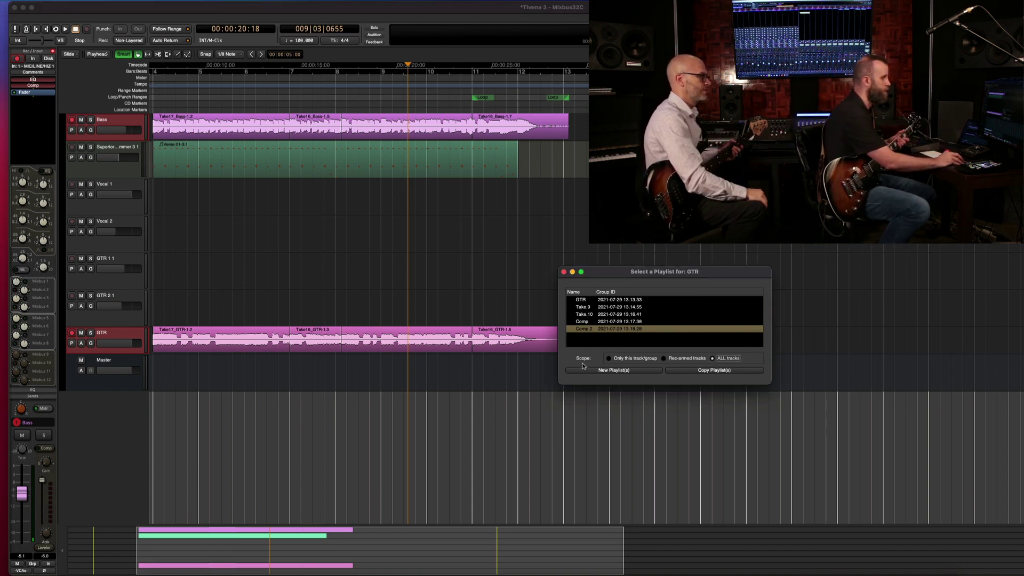
{"action": "left_click", "coordinate": [722, 371]}
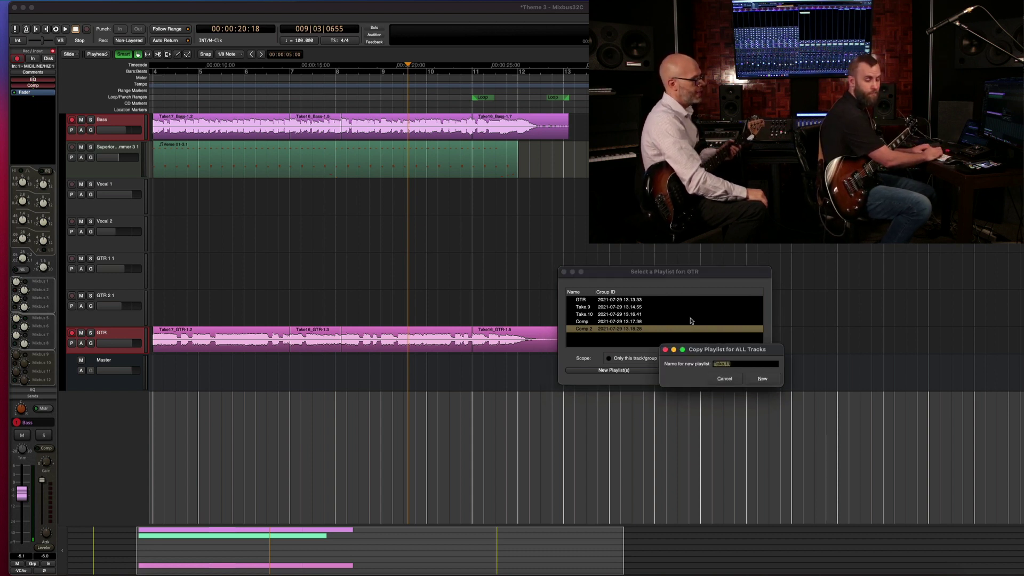
{"action": "type", "text": "Lunc"}
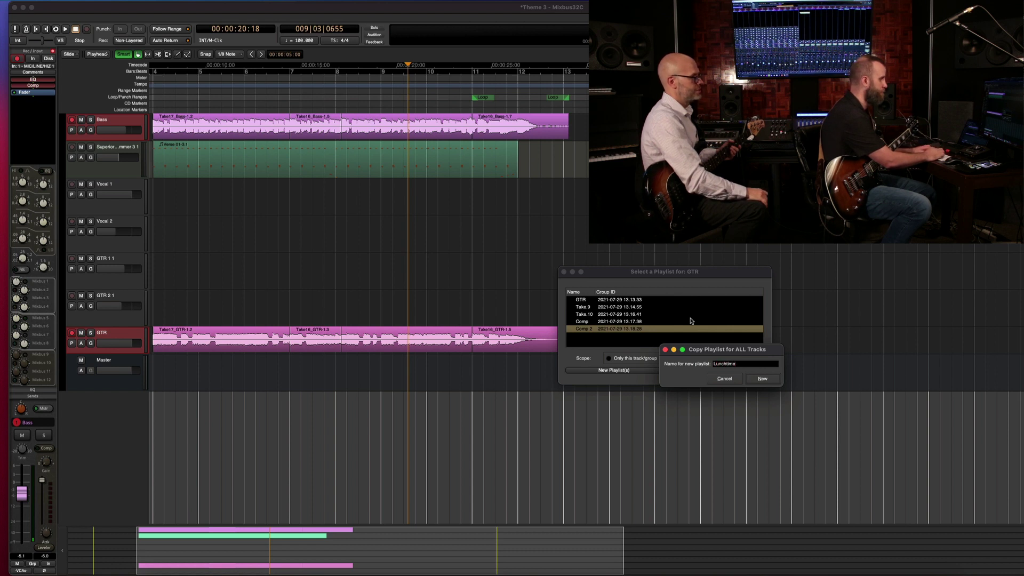
{"action": "type", "text": "htime"}
{"action": "key", "text": "BackSpace"}
{"action": "key", "text": "BackSpace"}
{"action": "key", "text": "BackSpace"}
{"action": "key", "text": "BackSpace"}
{"action": "type", "text": "-Thursday"}
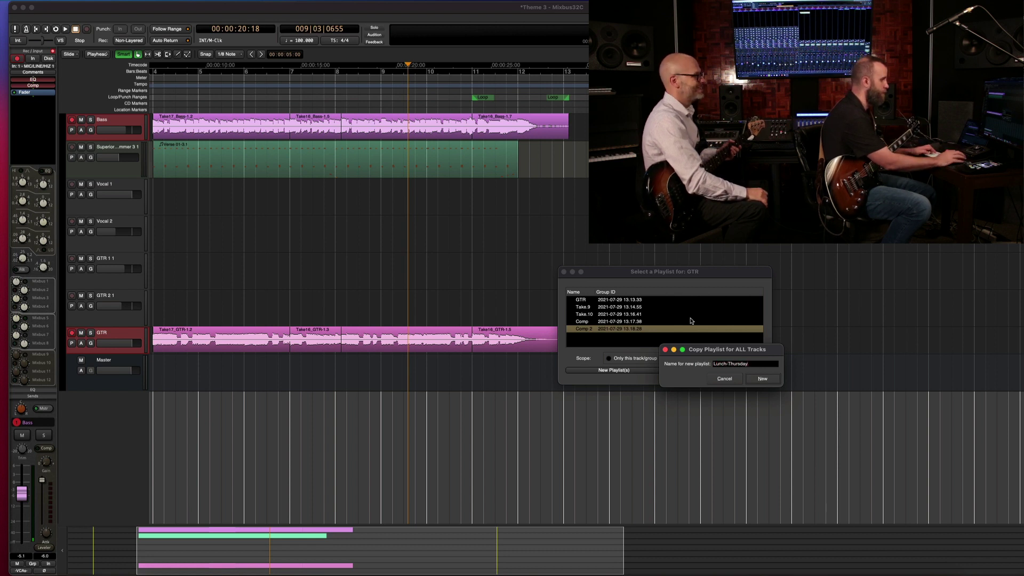
{"action": "left_click", "coordinate": [762, 378]}
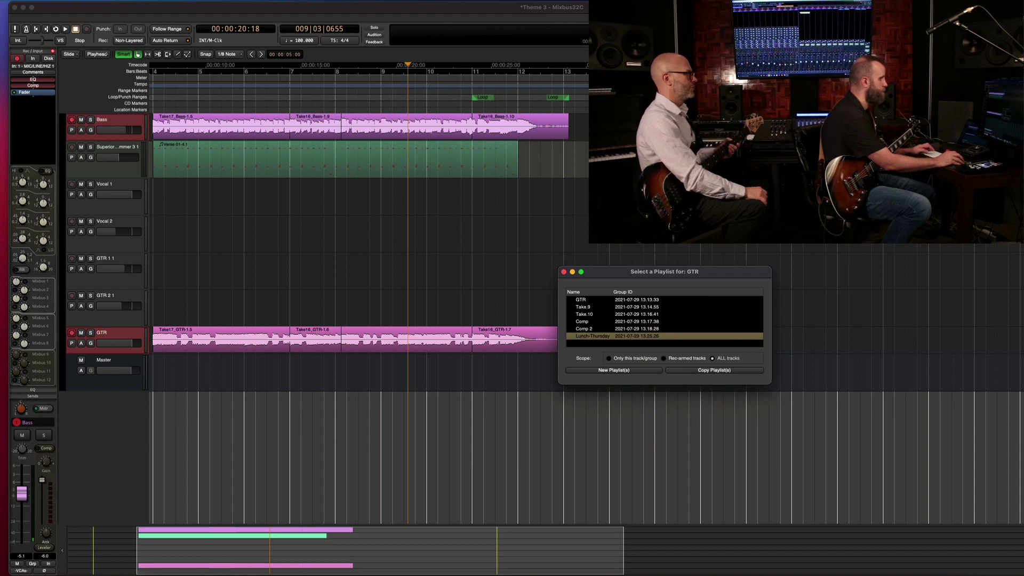
Move the playlist dialog clear of the regions, fit the session in view and switch all tracks to Comp 2.
{"action": "left_click_drag", "start_coordinate": [636, 271], "coordinate": [812, 251]}
{"action": "key", "text": "super+underscore"}
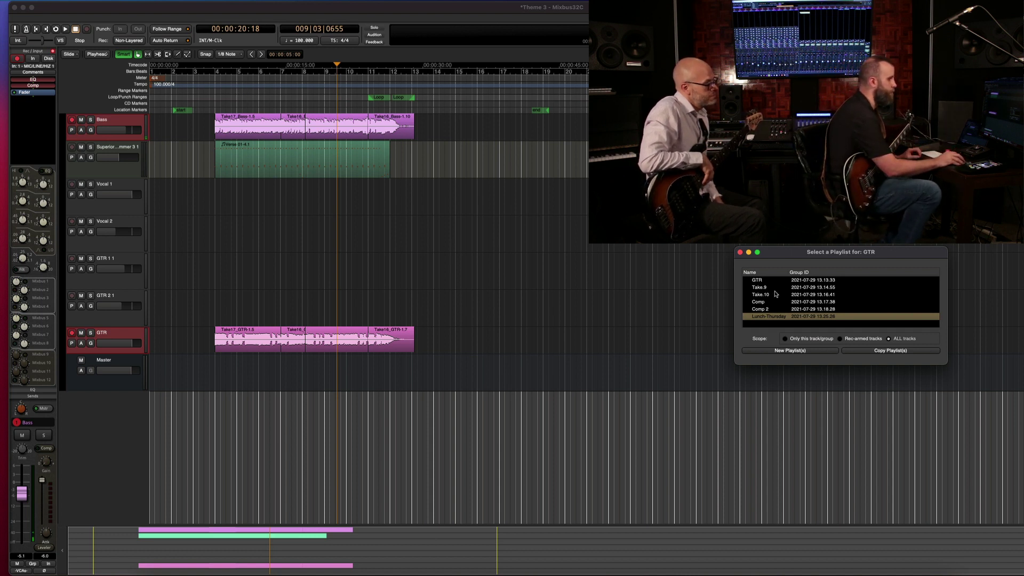
{"action": "left_click", "coordinate": [811, 310]}
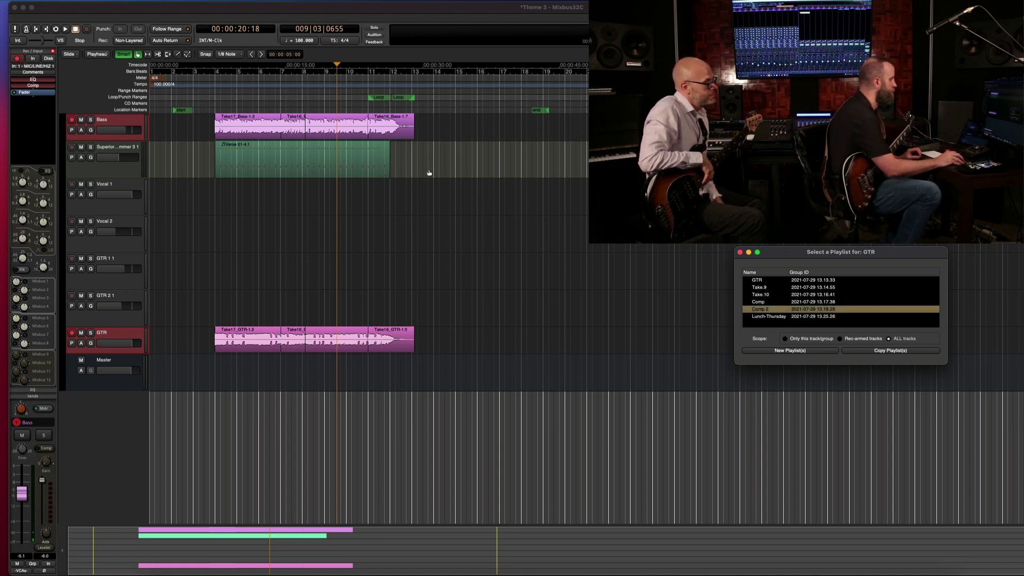
Make the Bass and GTR tracks taller and show their overlapping regions as stacked layers.
{"action": "left_click_drag", "start_coordinate": [132, 138], "coordinate": [132, 188]}
{"action": "left_click", "coordinate": [235, 102]}
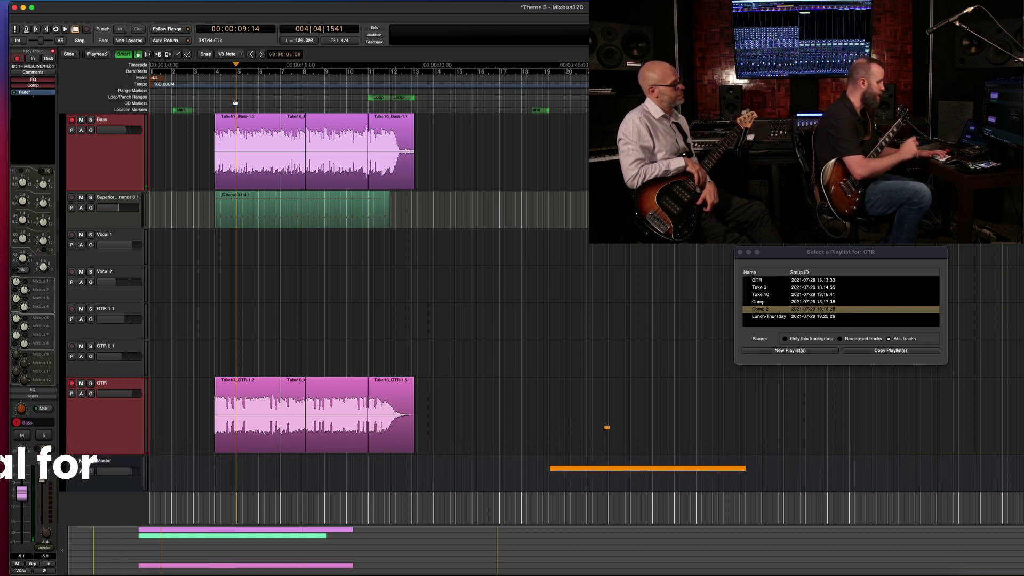
{"action": "key", "text": "alt+l"}
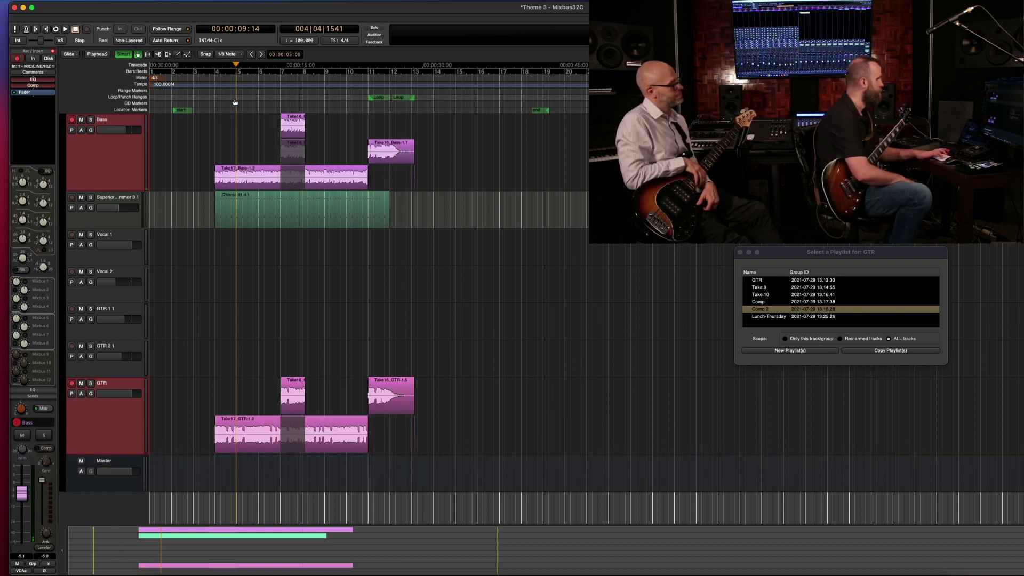
{"action": "key", "text": "alt+l"}
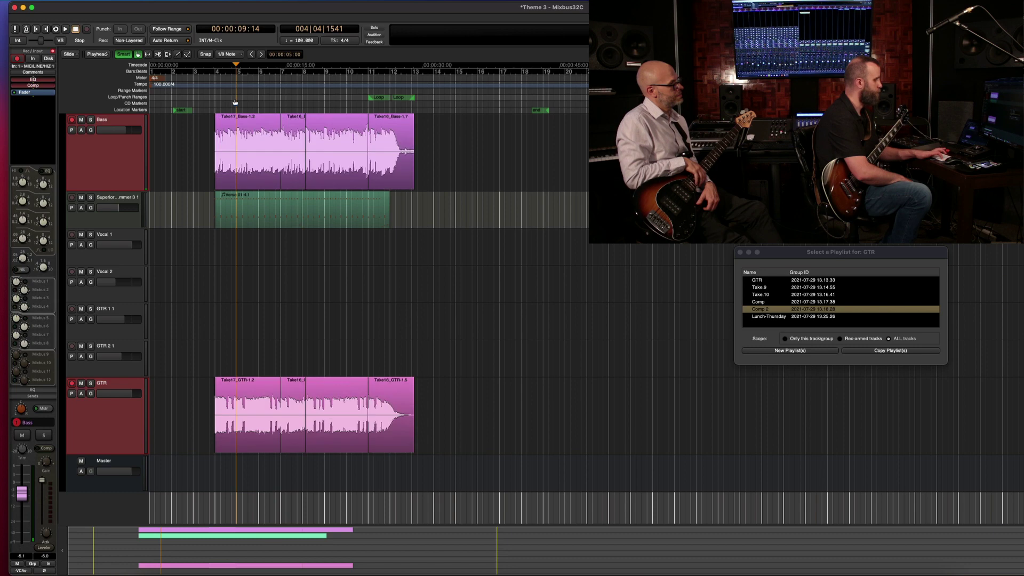
{"action": "key", "text": "alt+l"}
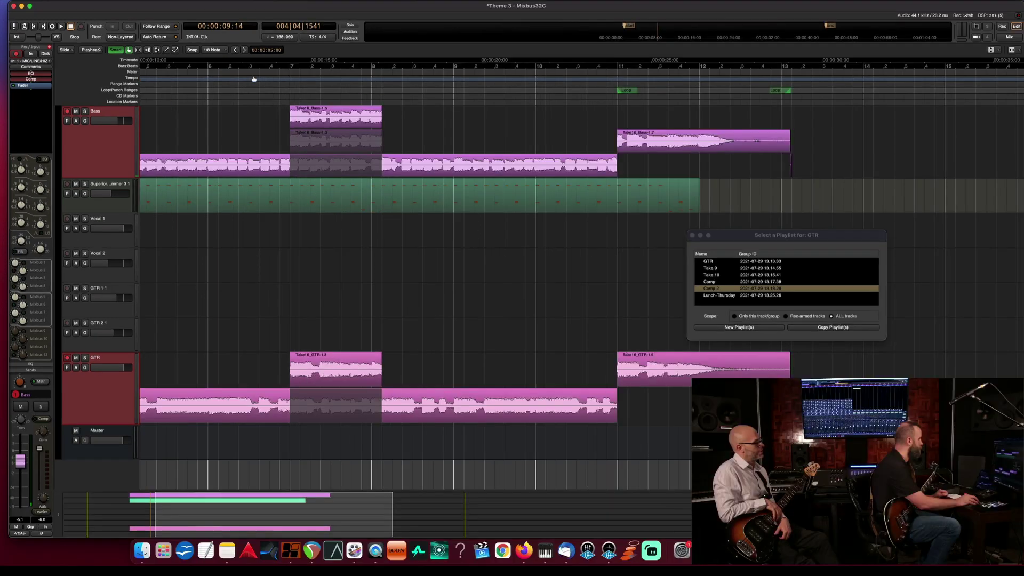
Delete the tiny leftover region slivers at the end of the Bass and GTR tracks, just past bar 13.
{"action": "key", "text": "="}
{"action": "key", "text": "-"}
{"action": "key", "text": "="}
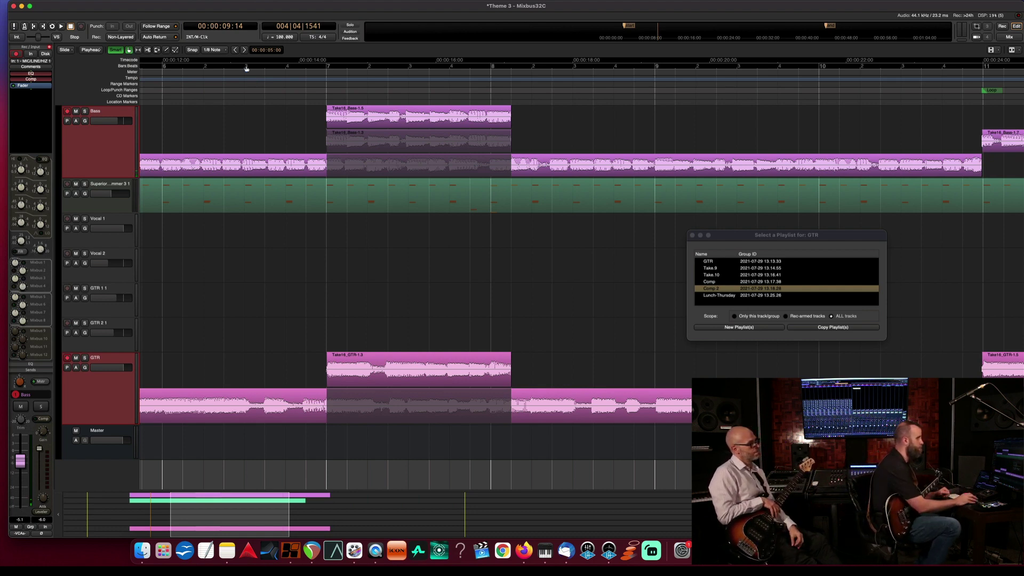
{"action": "key", "text": "ctrl+Down"}
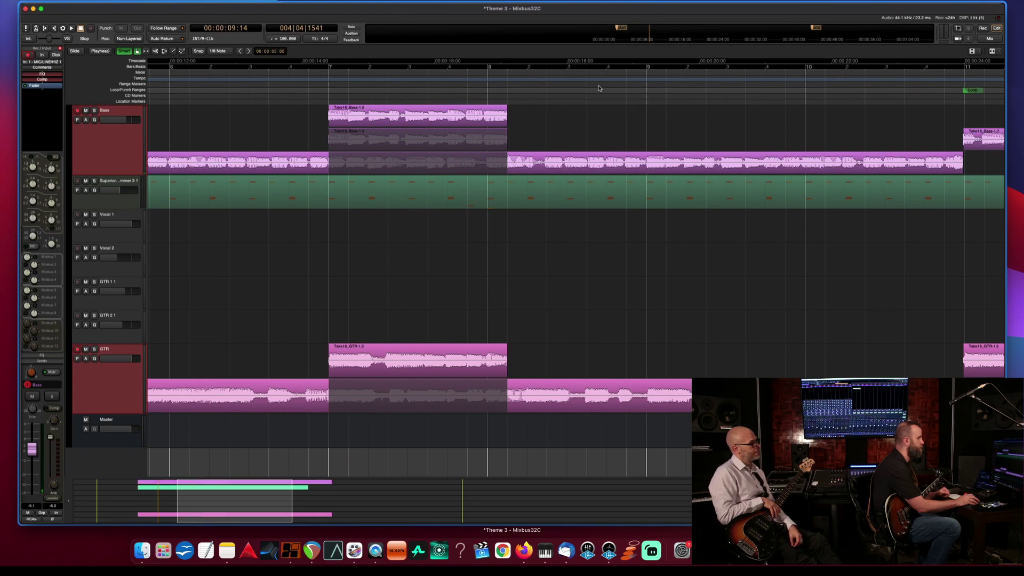
{"action": "left_click", "coordinate": [580, 25]}
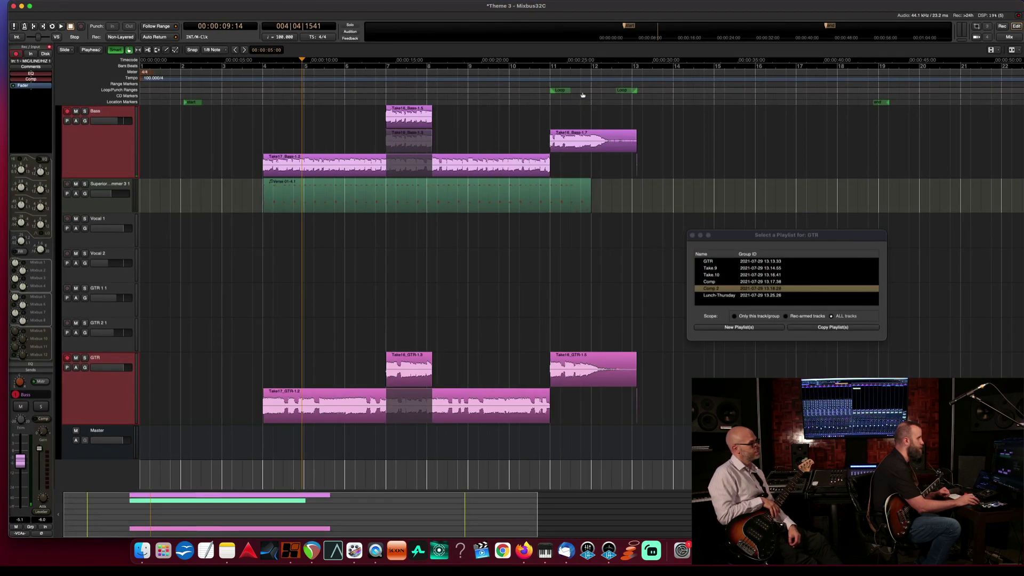
{"action": "scroll", "coordinate": [583, 95], "scroll_direction": "up", "scroll_amount": 5}
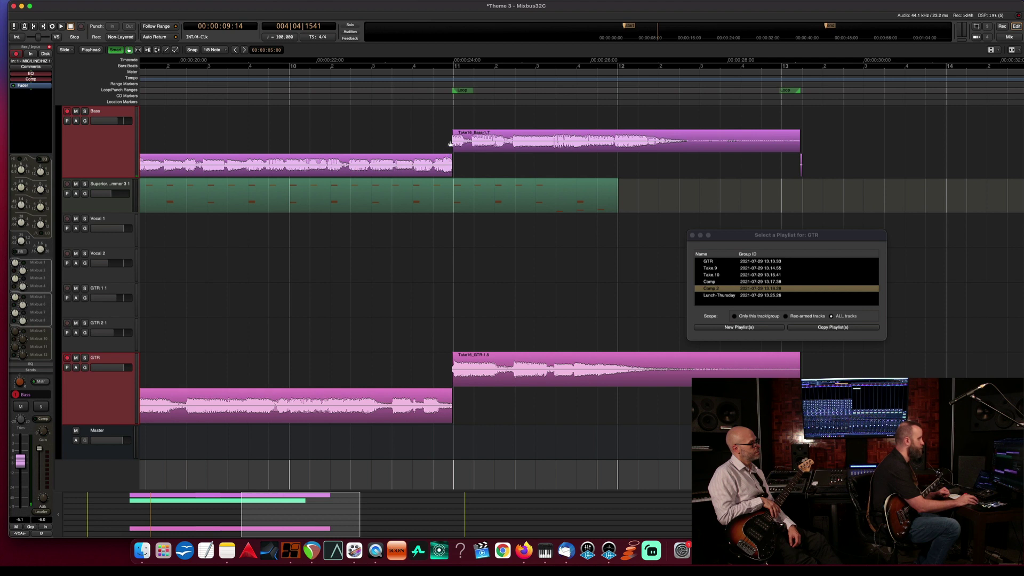
{"action": "left_click", "coordinate": [799, 169]}
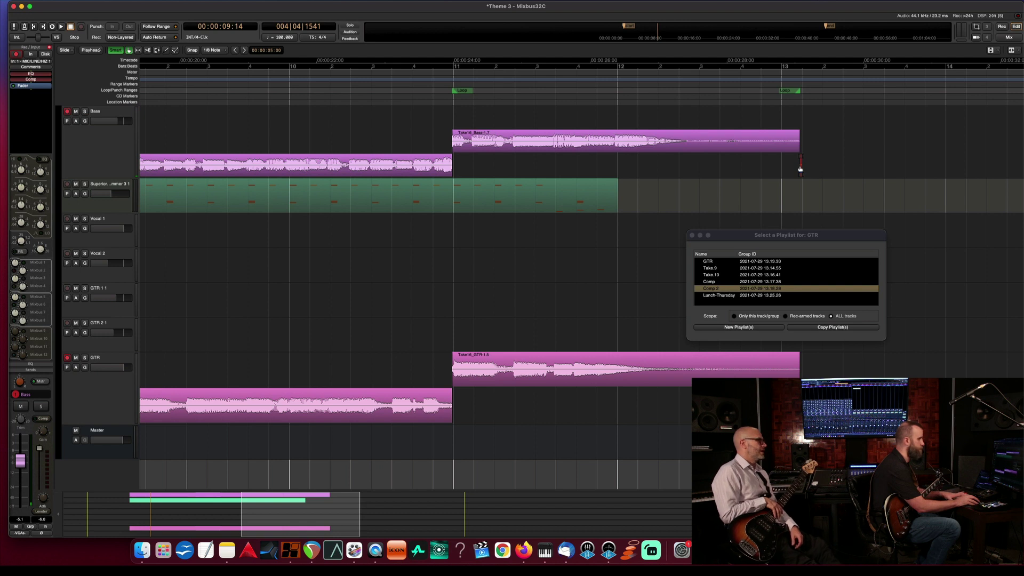
{"action": "left_click", "coordinate": [803, 368]}
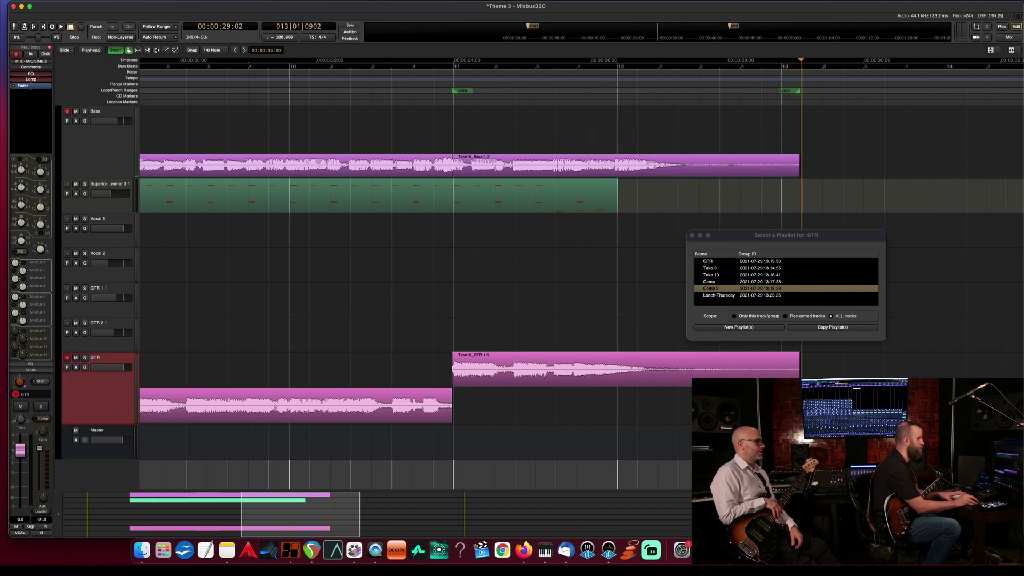
{"action": "left_click", "coordinate": [481, 198]}
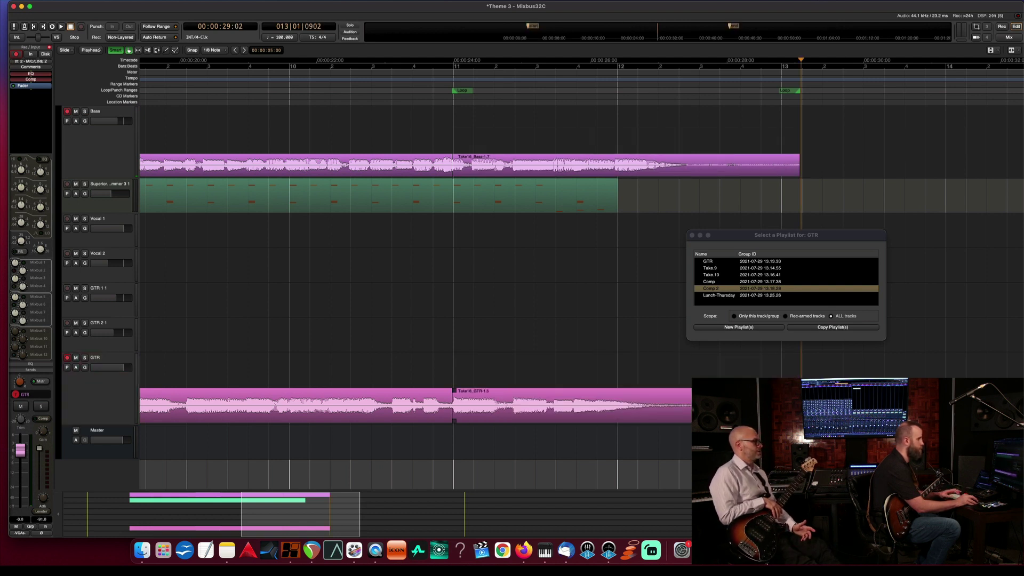
Examine the edit near bar 11 on the Bass track, selecting the region before it and the ending region after it.
{"action": "scroll", "coordinate": [458, 81], "scroll_direction": "up", "scroll_amount": 2}
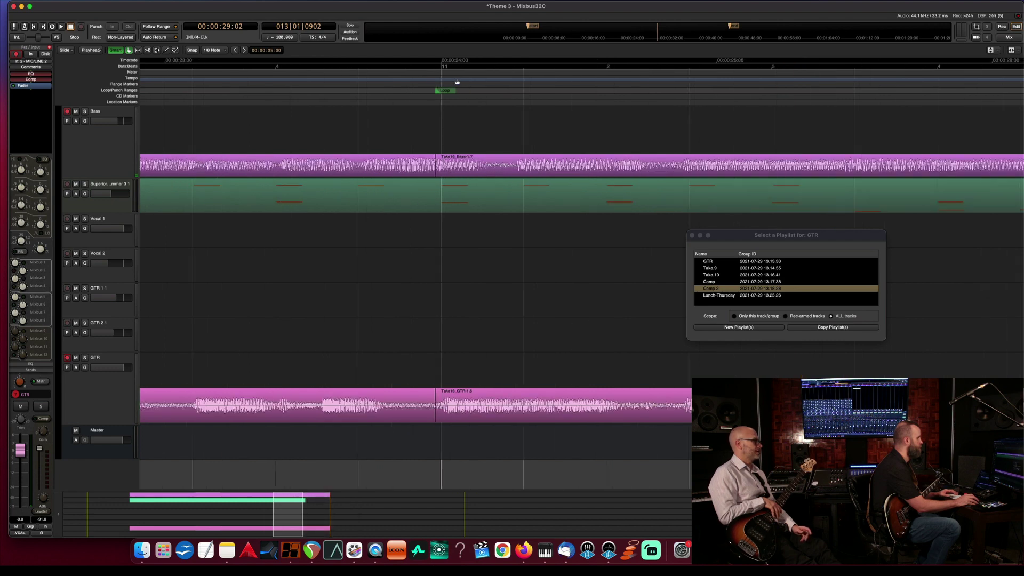
{"action": "left_click", "coordinate": [426, 171]}
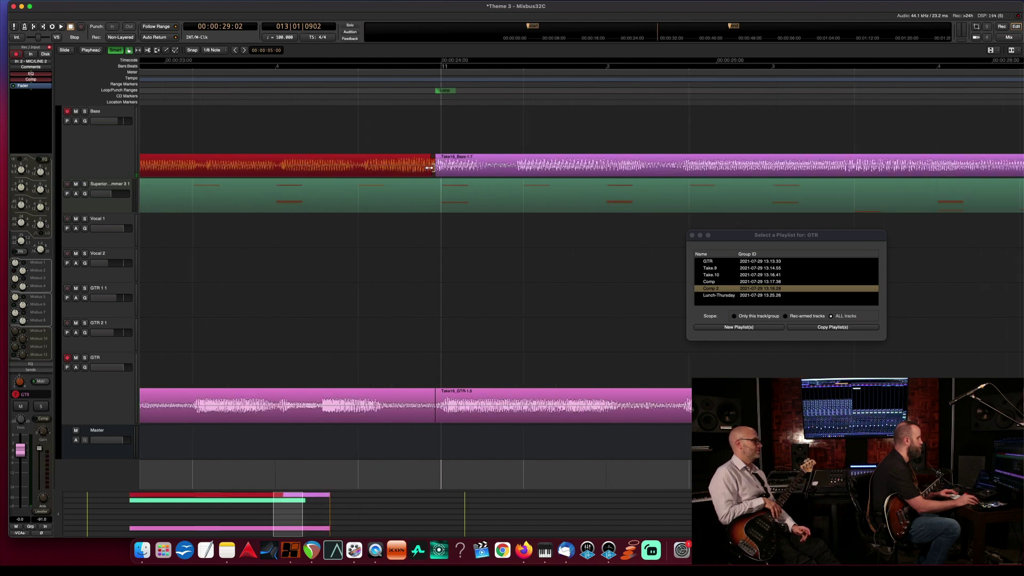
{"action": "scroll", "coordinate": [469, 93], "scroll_direction": "down", "scroll_amount": 4}
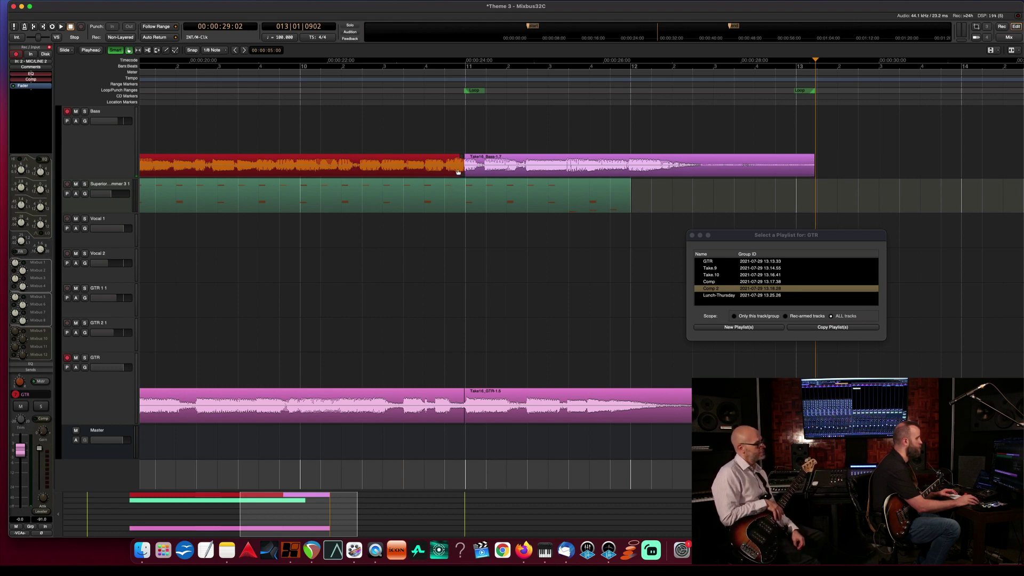
{"action": "scroll", "coordinate": [504, 86], "scroll_direction": "down", "scroll_amount": 3}
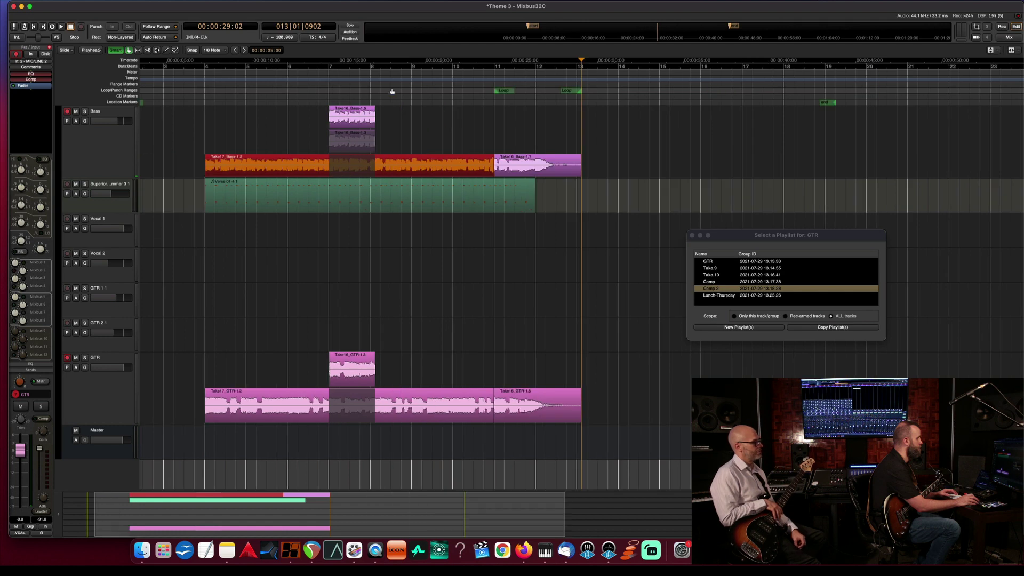
{"action": "scroll", "coordinate": [520, 94], "scroll_direction": "up", "scroll_amount": 4}
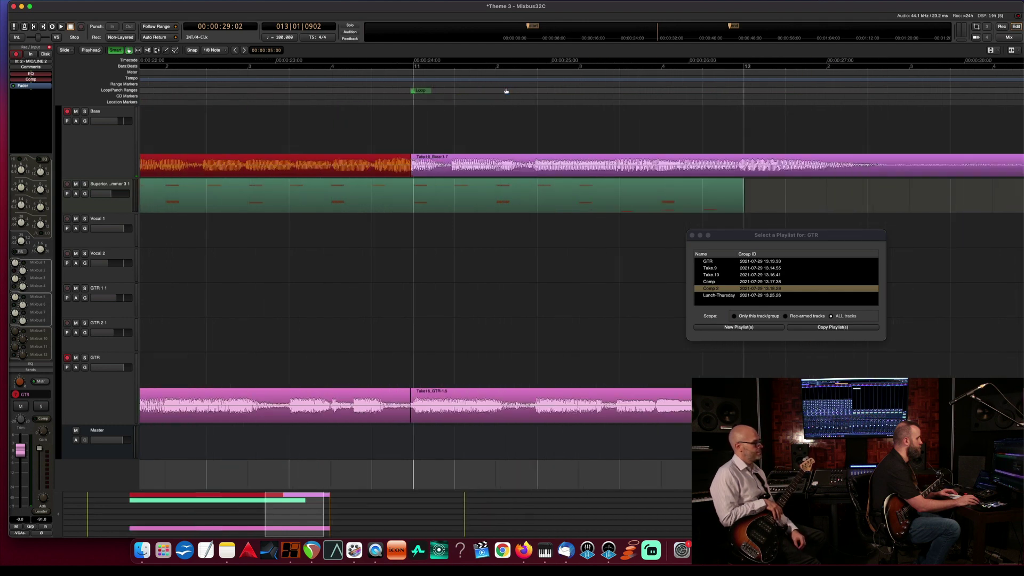
{"action": "scroll", "coordinate": [506, 91], "scroll_direction": "up", "scroll_amount": 1}
{"action": "scroll", "coordinate": [506, 91], "scroll_direction": "down", "scroll_amount": 1}
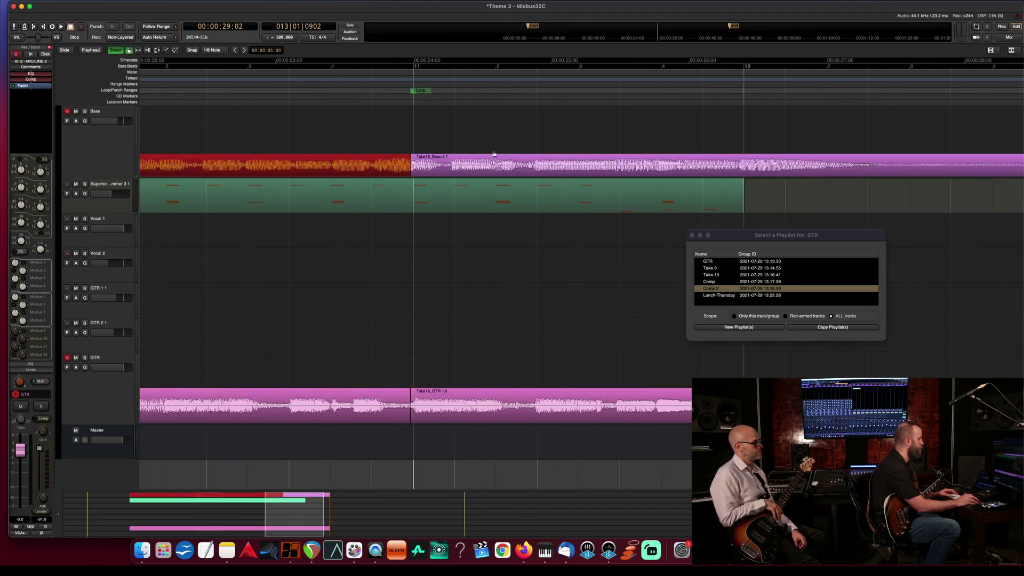
{"action": "left_click", "coordinate": [453, 171]}
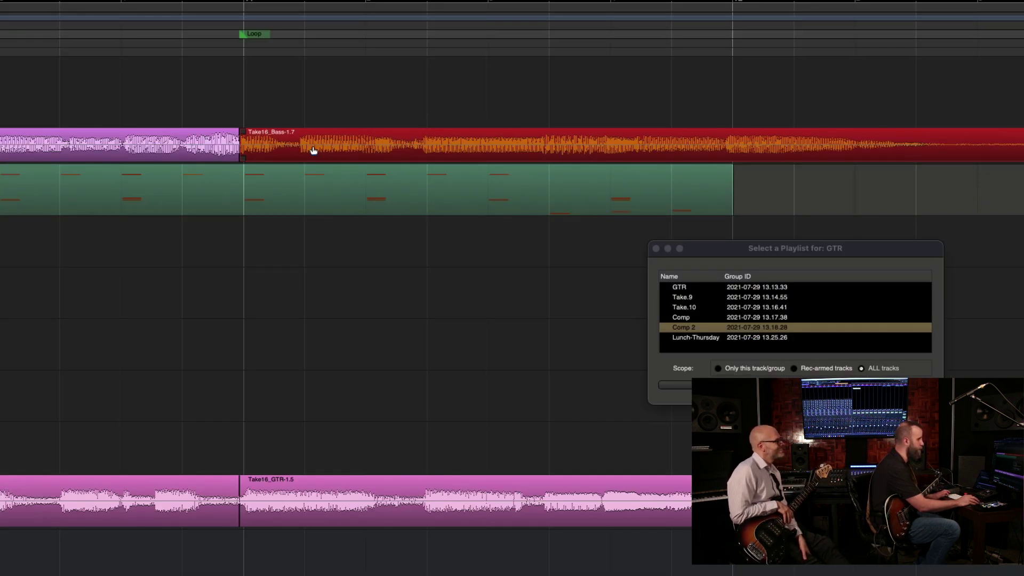
{"action": "left_click_drag", "start_coordinate": [314, 150], "coordinate": [317, 150]}
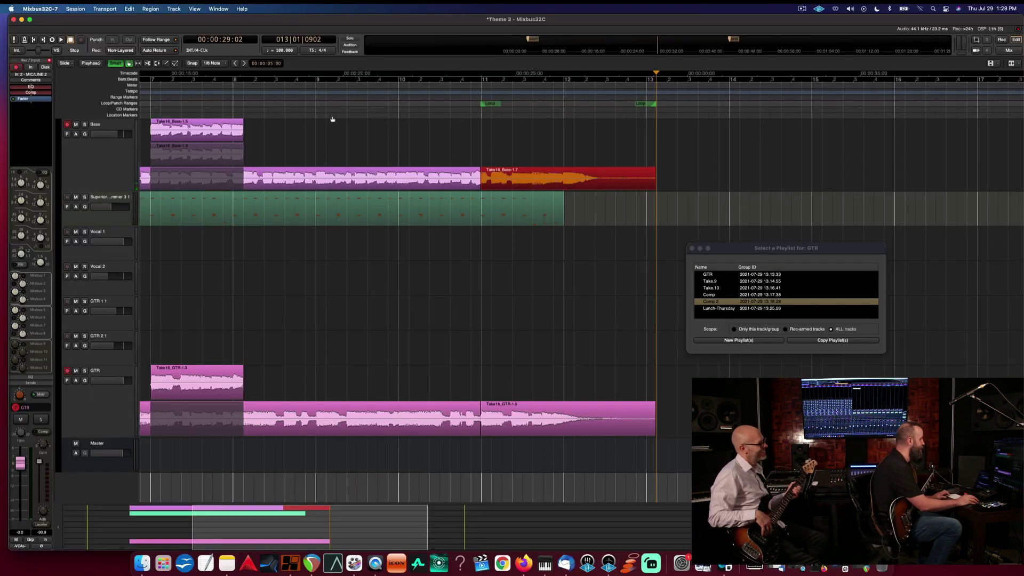
Split the upper-layer GTR region starting at bar 7 in two places, midway through beat 2 and just before bar 8.
{"action": "scroll", "coordinate": [395, 120], "scroll_direction": "left", "scroll_amount": 10}
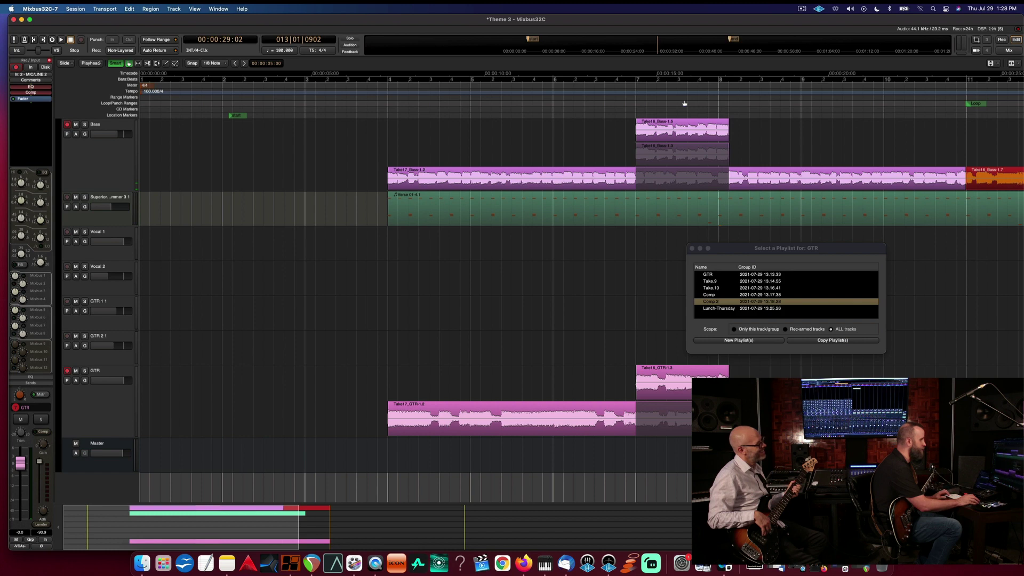
{"action": "scroll", "coordinate": [684, 103], "scroll_direction": "up", "scroll_amount": 2}
{"action": "scroll", "coordinate": [684, 103], "scroll_direction": "up", "scroll_amount": 1}
{"action": "scroll", "coordinate": [685, 104], "scroll_direction": "down", "scroll_amount": 1}
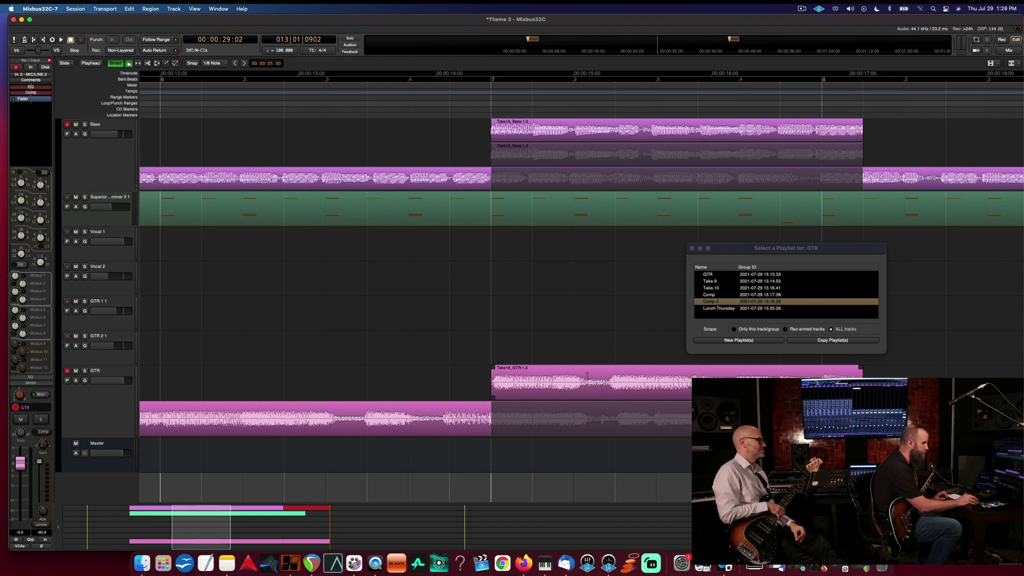
{"action": "left_click", "coordinate": [604, 378]}
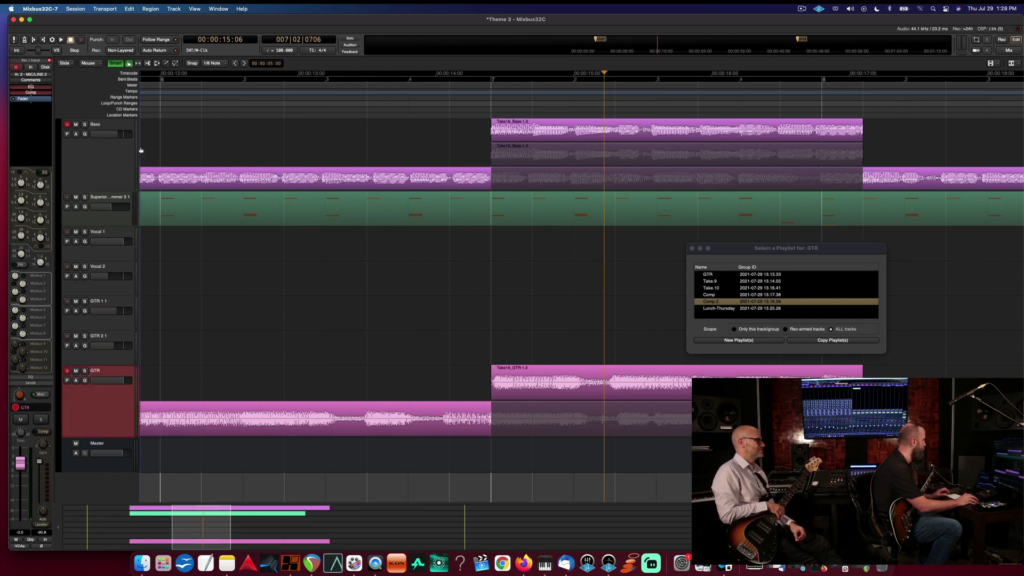
{"action": "key", "text": "grave"}
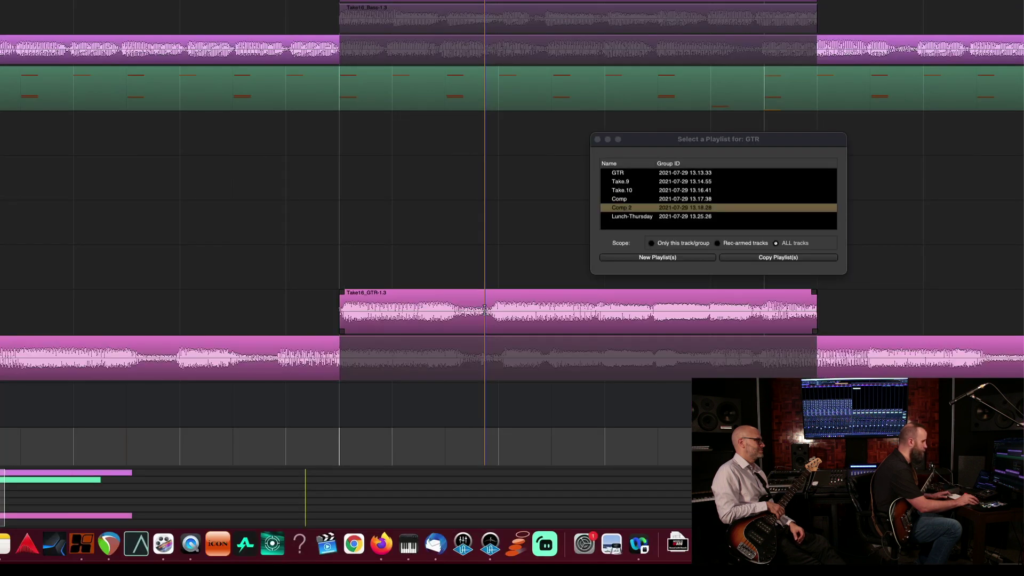
{"action": "key", "text": "s"}
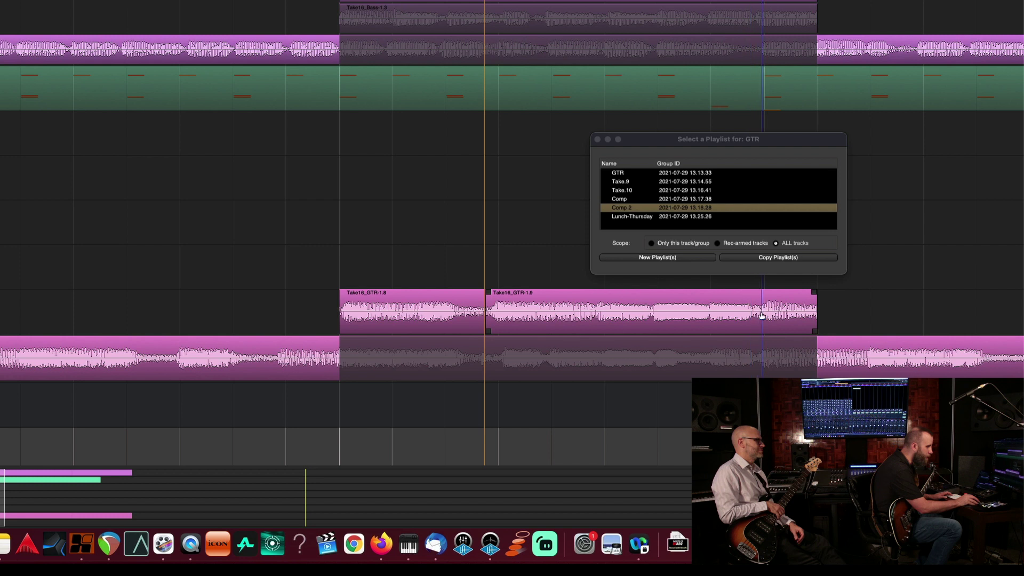
{"action": "key", "text": "s"}
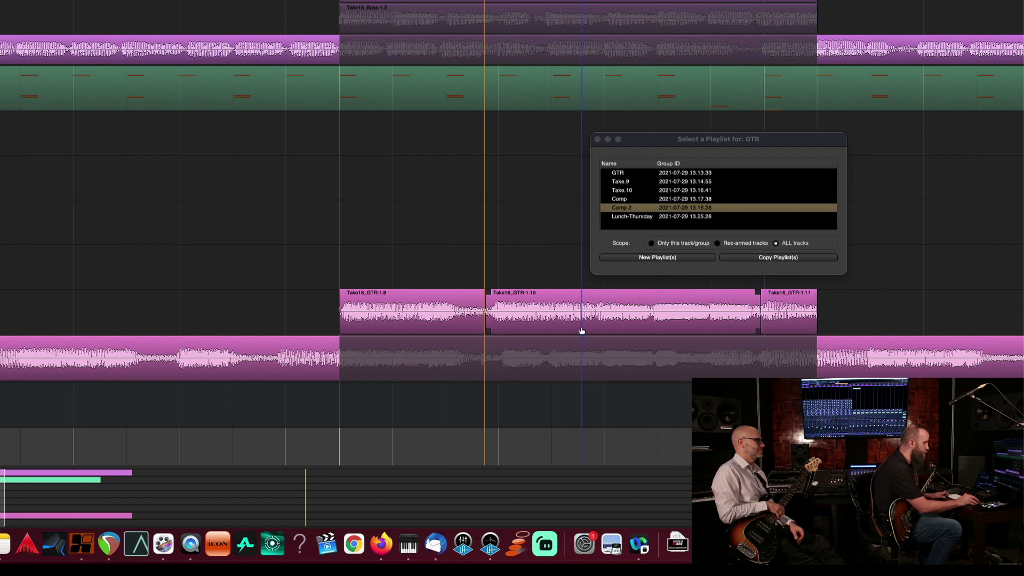
Select the middle piece of the split GTR region, briefly play the section, and place the playhead shortly before bar 7.
{"action": "left_click", "coordinate": [582, 331]}
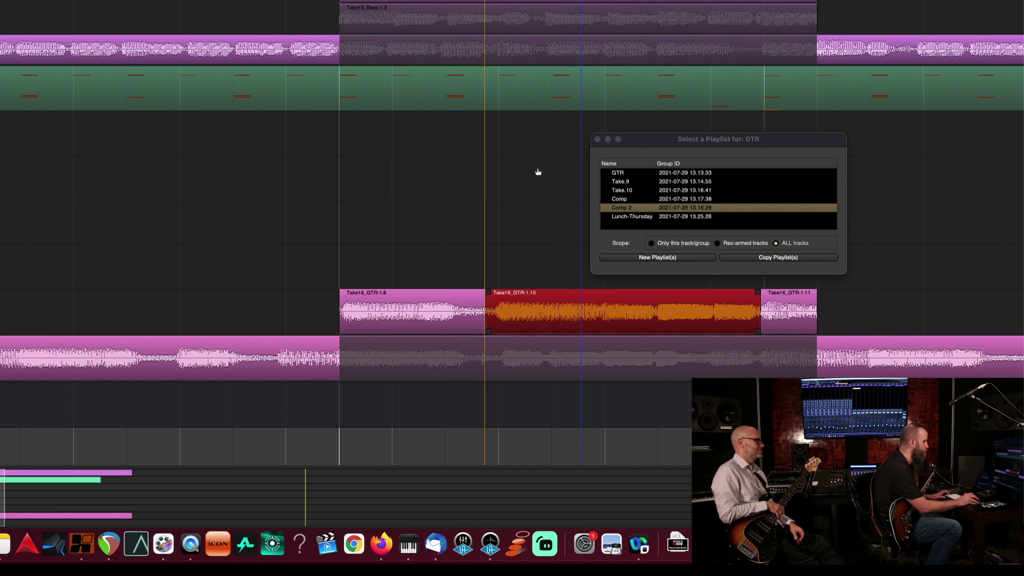
{"action": "key", "text": "p"}
{"action": "key", "text": "space"}
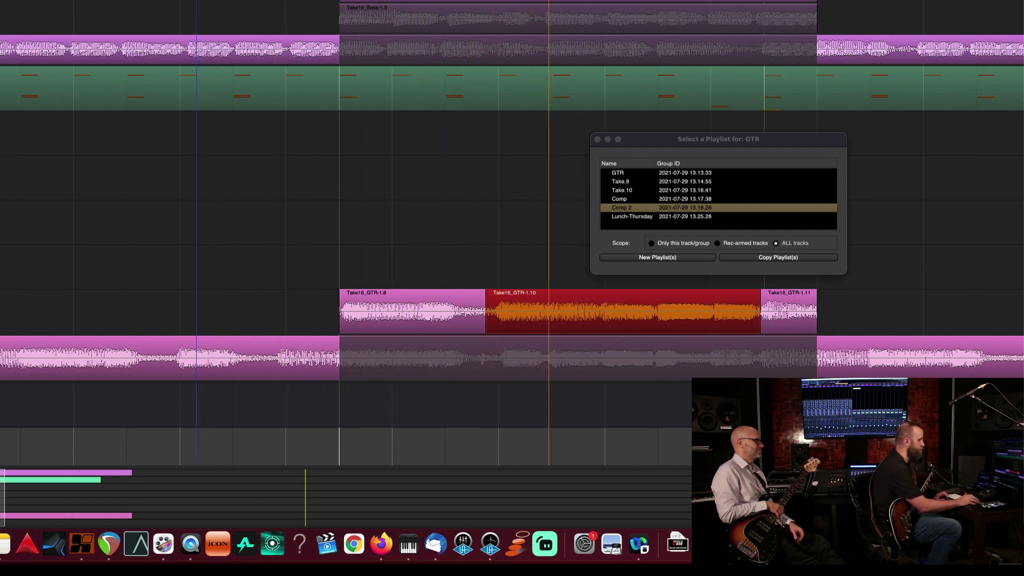
{"action": "key", "text": "space"}
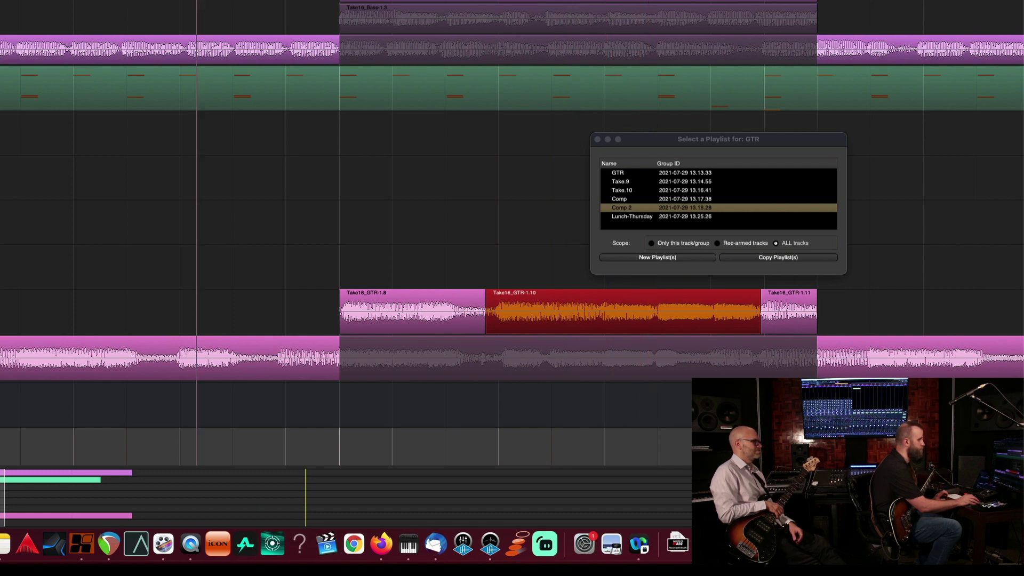
{"action": "key", "text": "super+bracketleft"}
{"action": "key", "text": "super+bracketleft"}
{"action": "key", "text": "super+bracketleft"}
{"action": "left_click", "coordinate": [563, 115]}
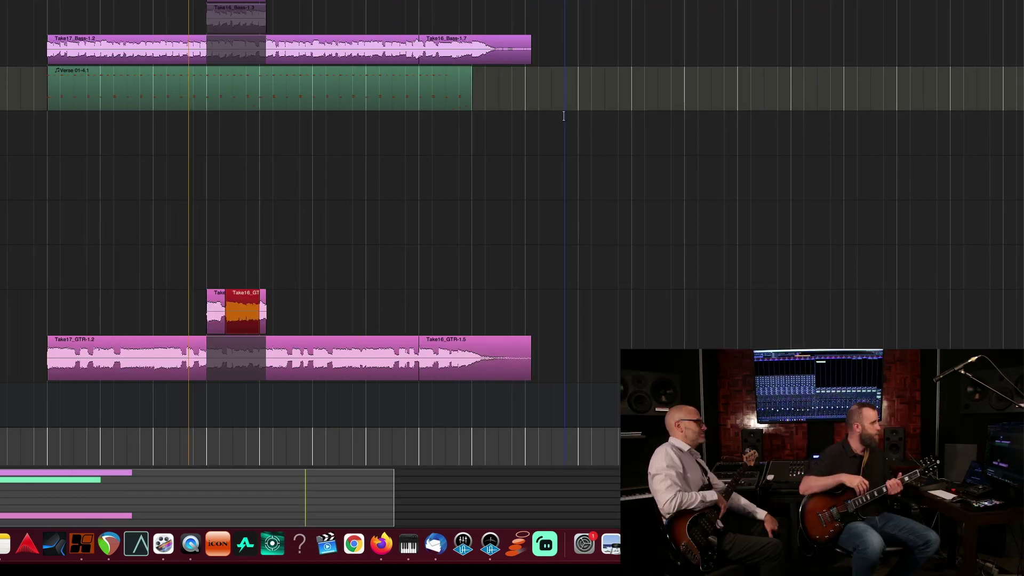